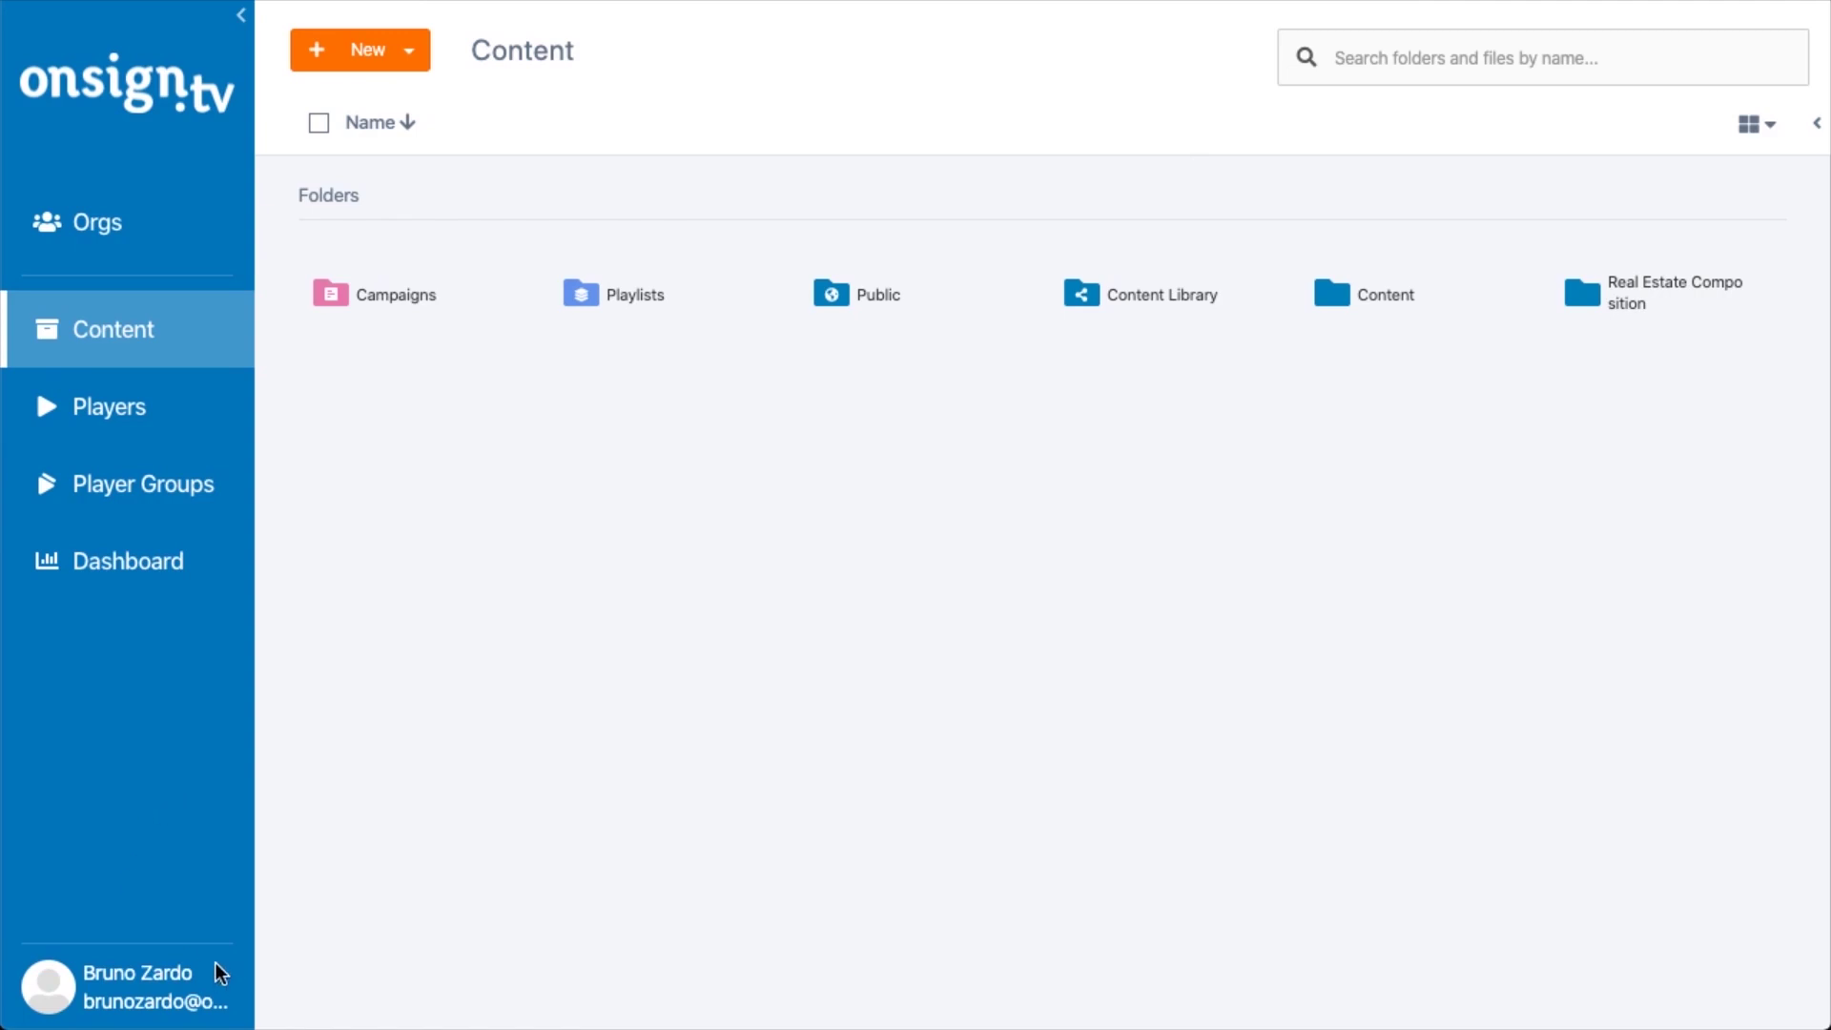
Open the account menu from the user name at the bottom of the sidebar
click(129, 995)
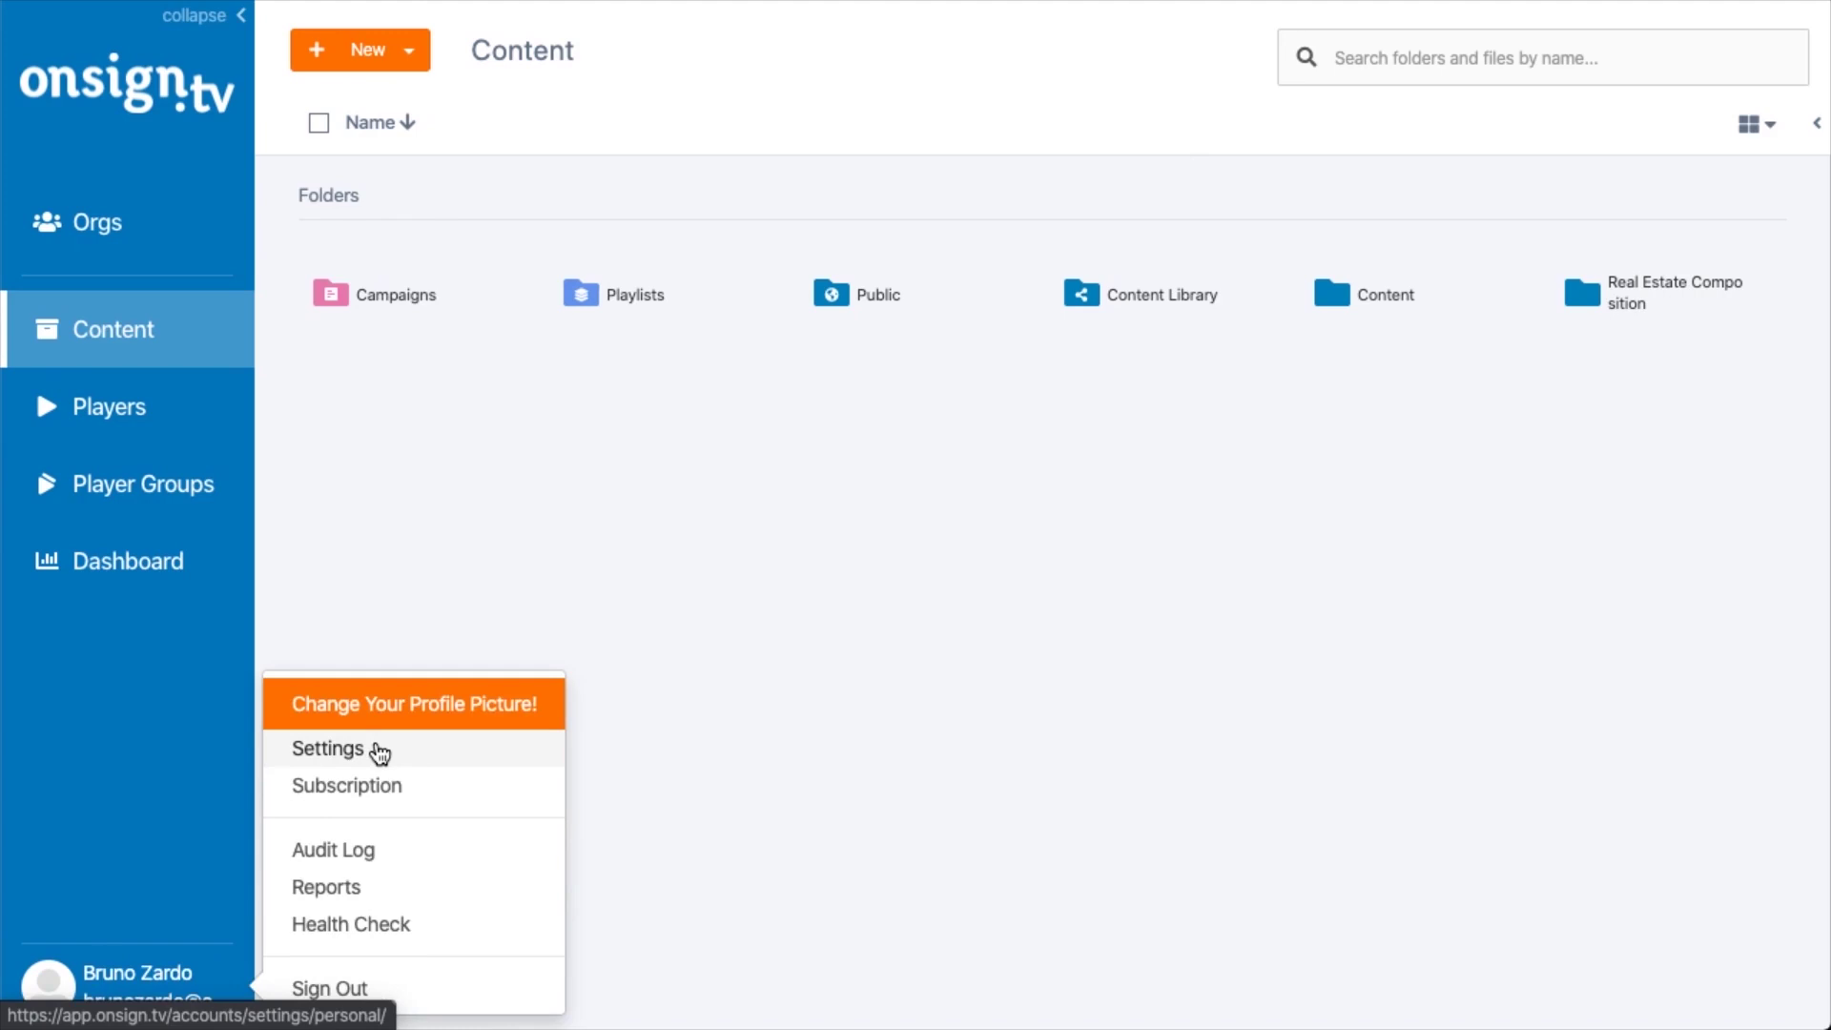
Go to Reports from the account menu to see the Single Reports list
click(327, 894)
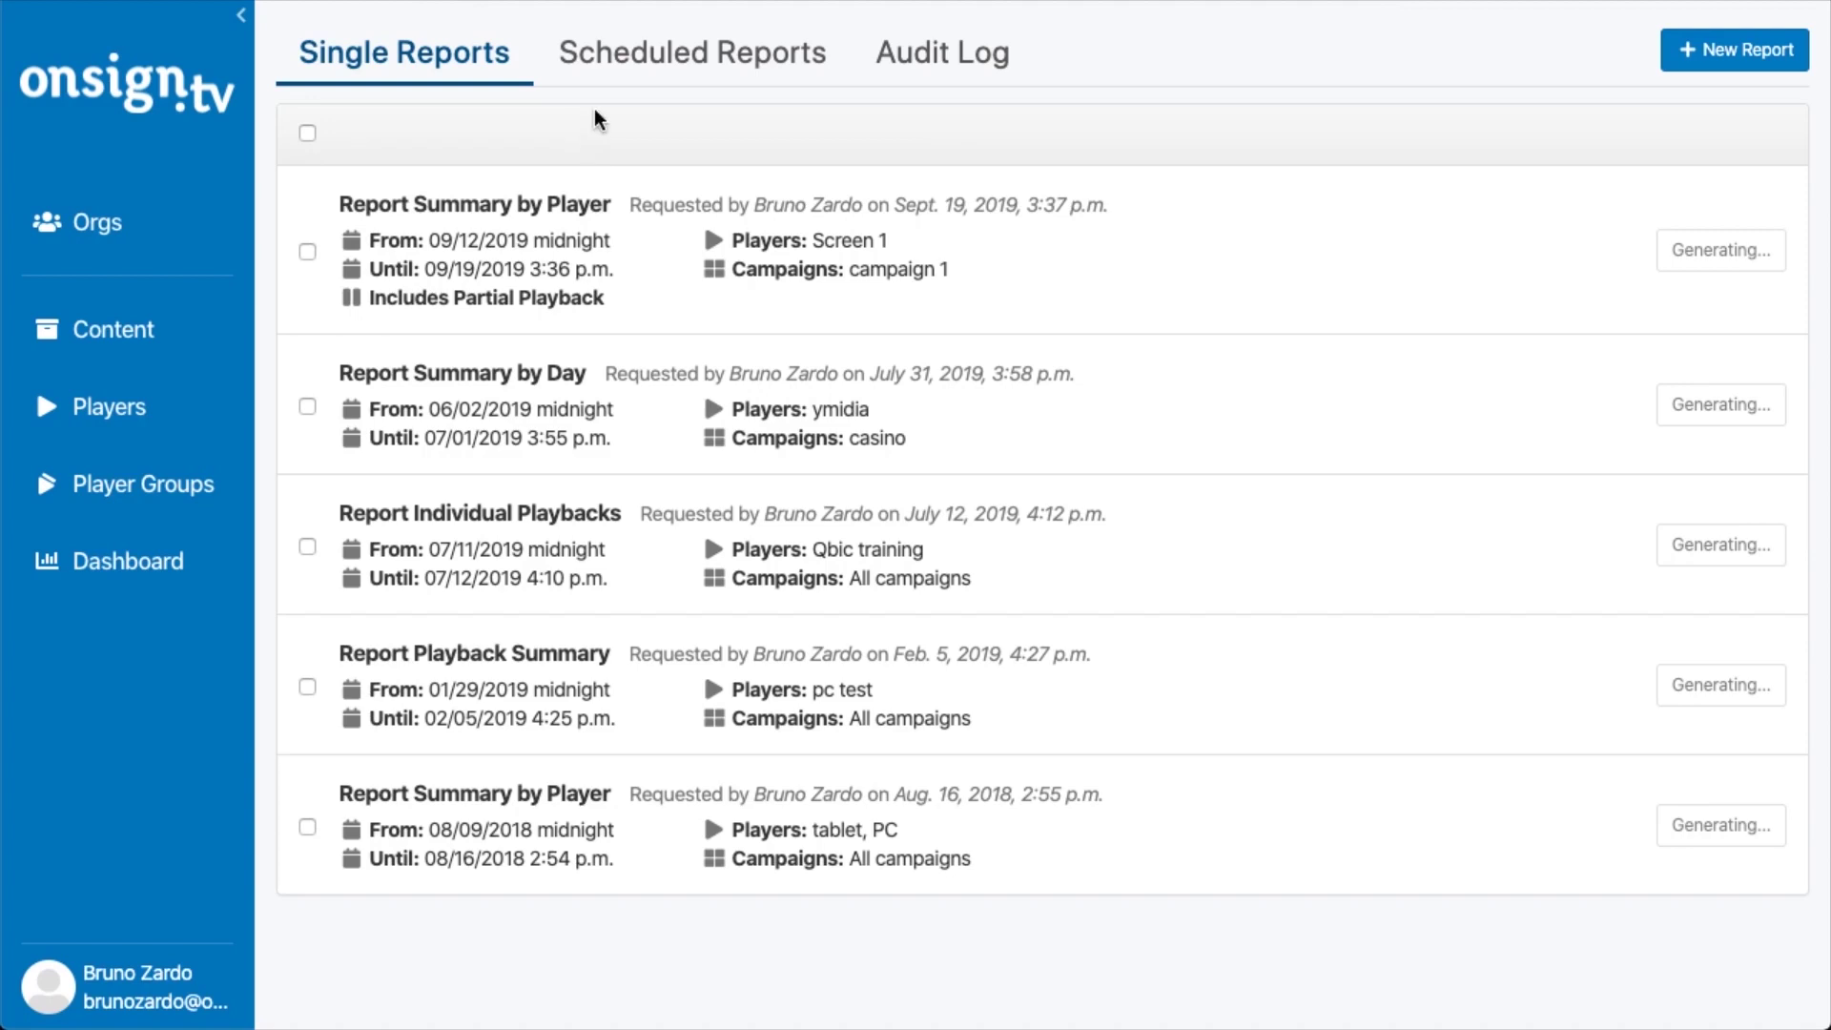
Switch to Scheduled Reports and start a new playback report
click(715, 74)
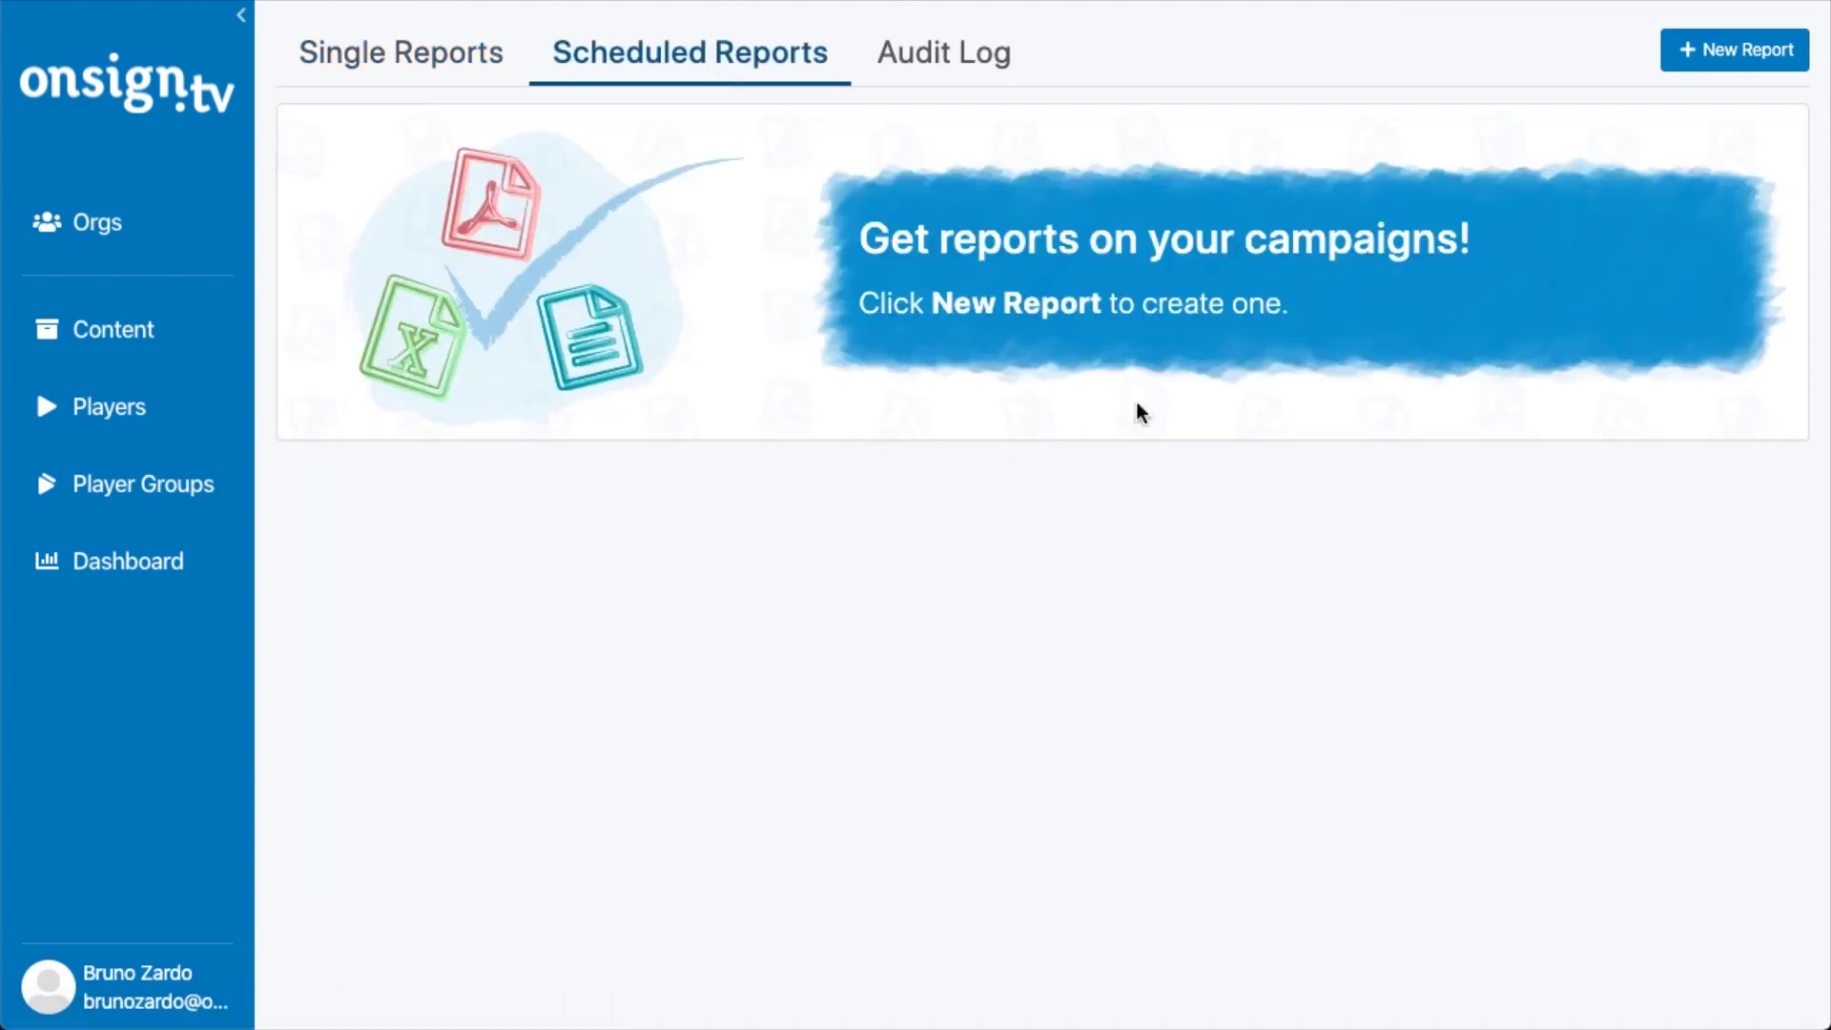
click(1686, 59)
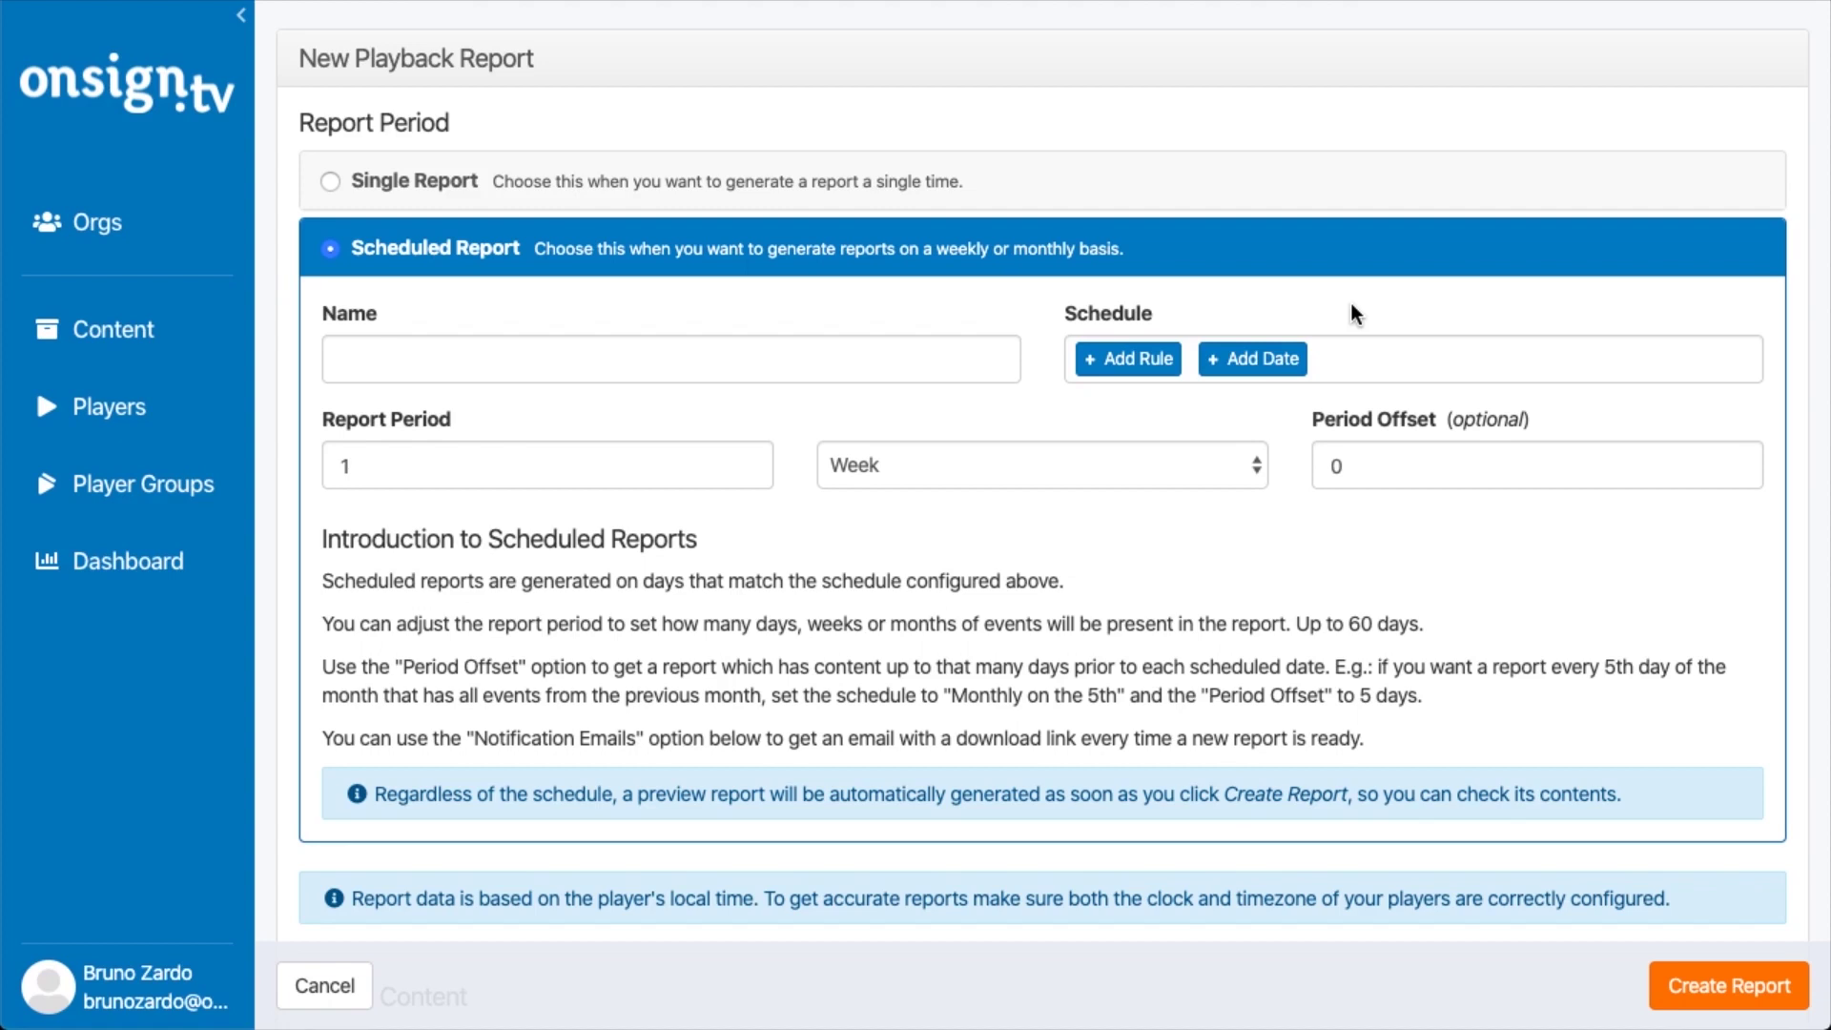
Enter 'Chicken Fast' as the report name
click(486, 357)
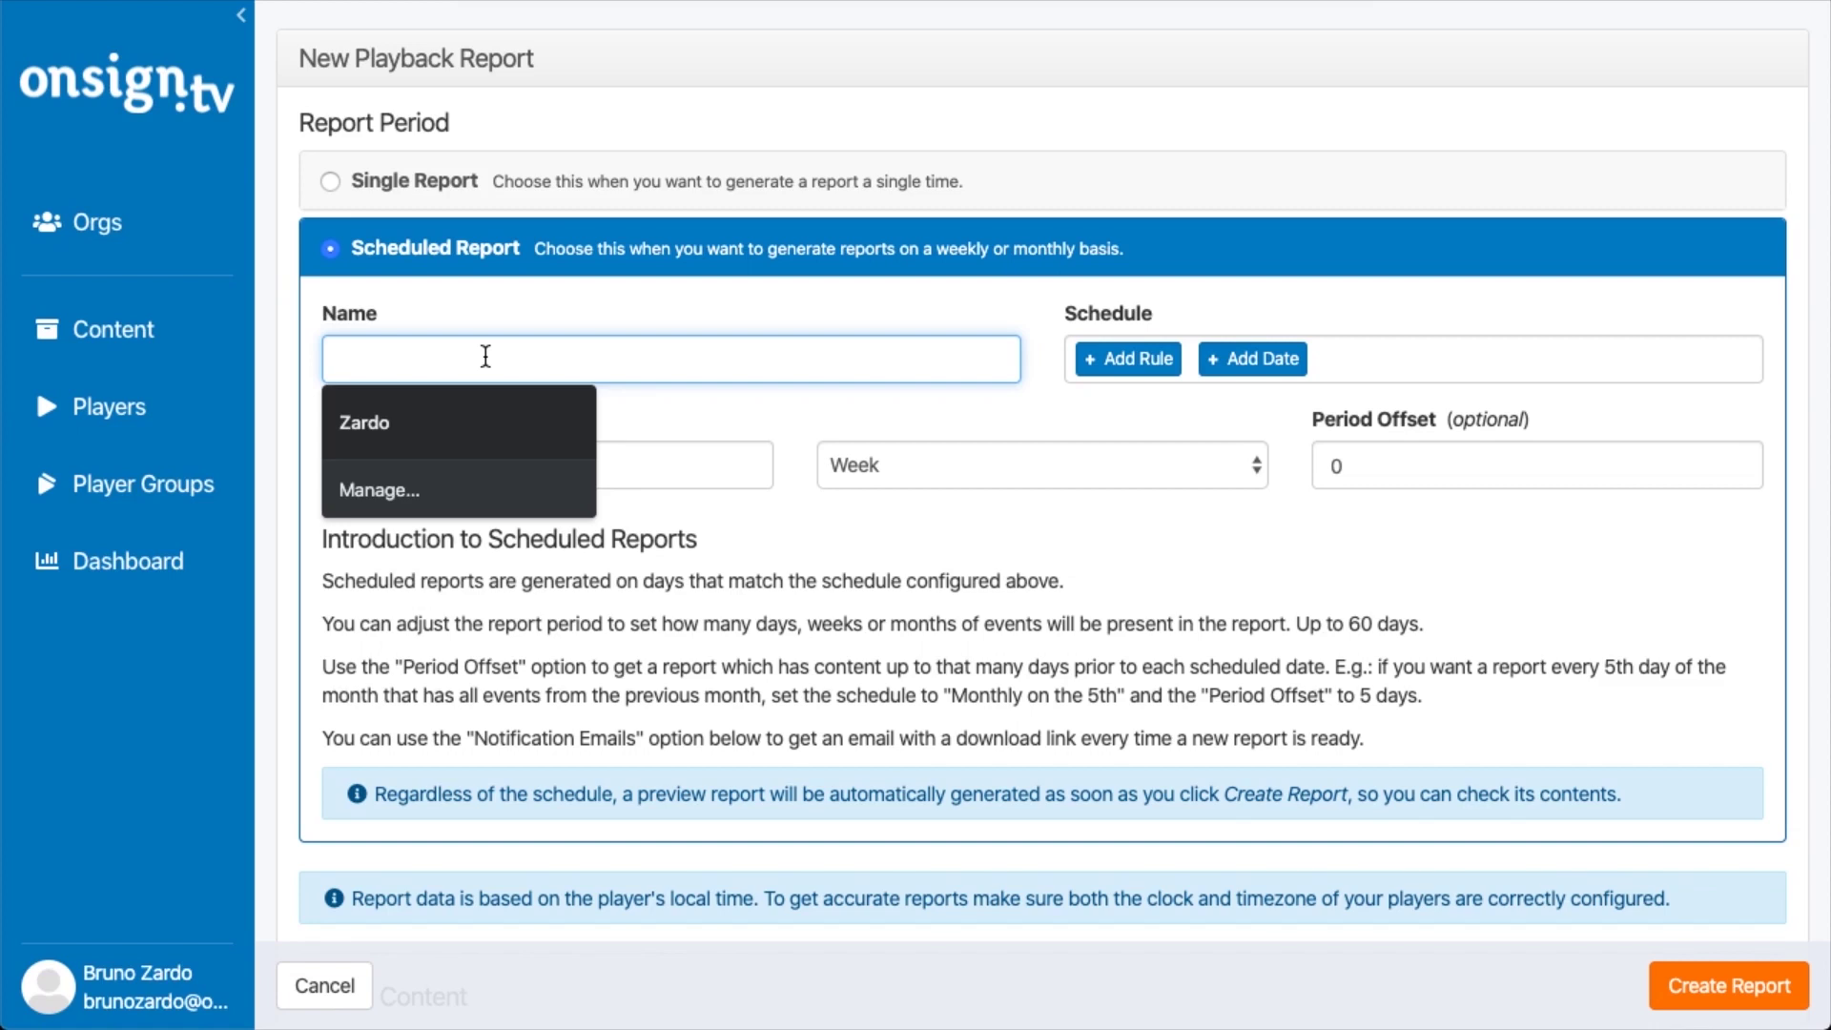
text(Chic)
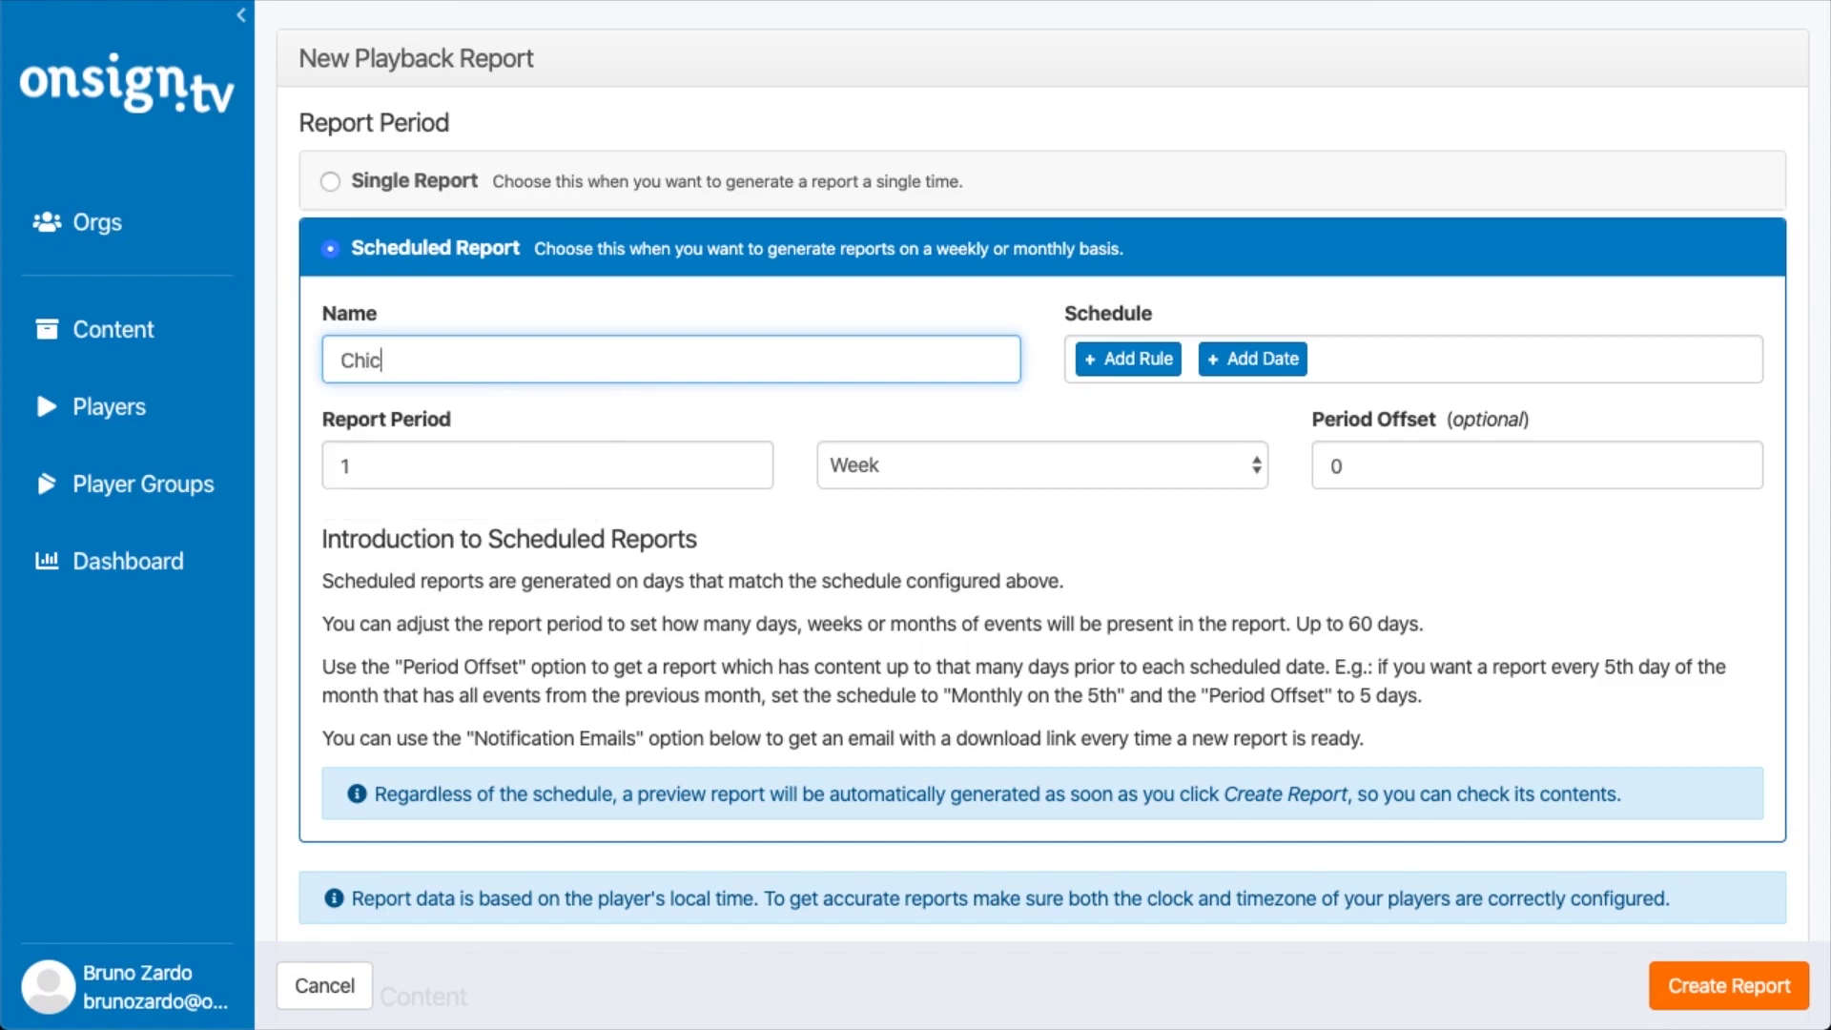
text(ken Fast)
Add a schedule rule with Monthly frequency on day 2
click(1156, 374)
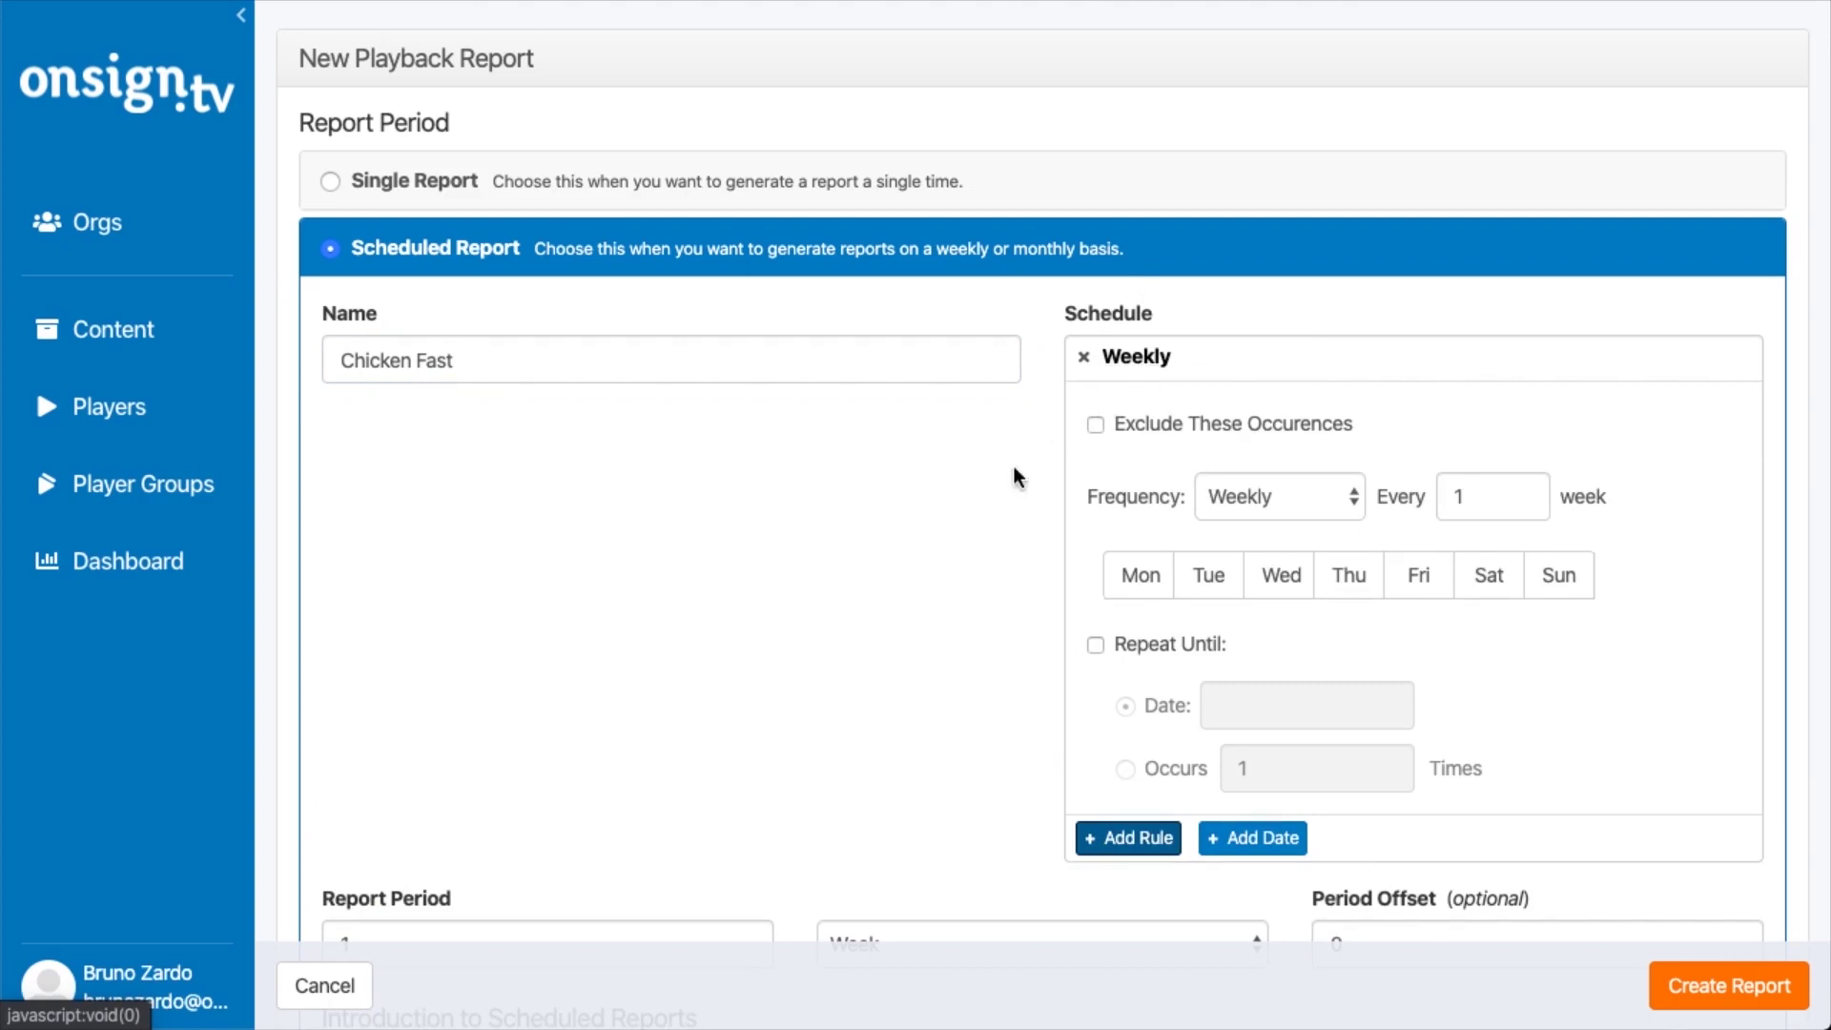
scroll(933, 531, down, 2)
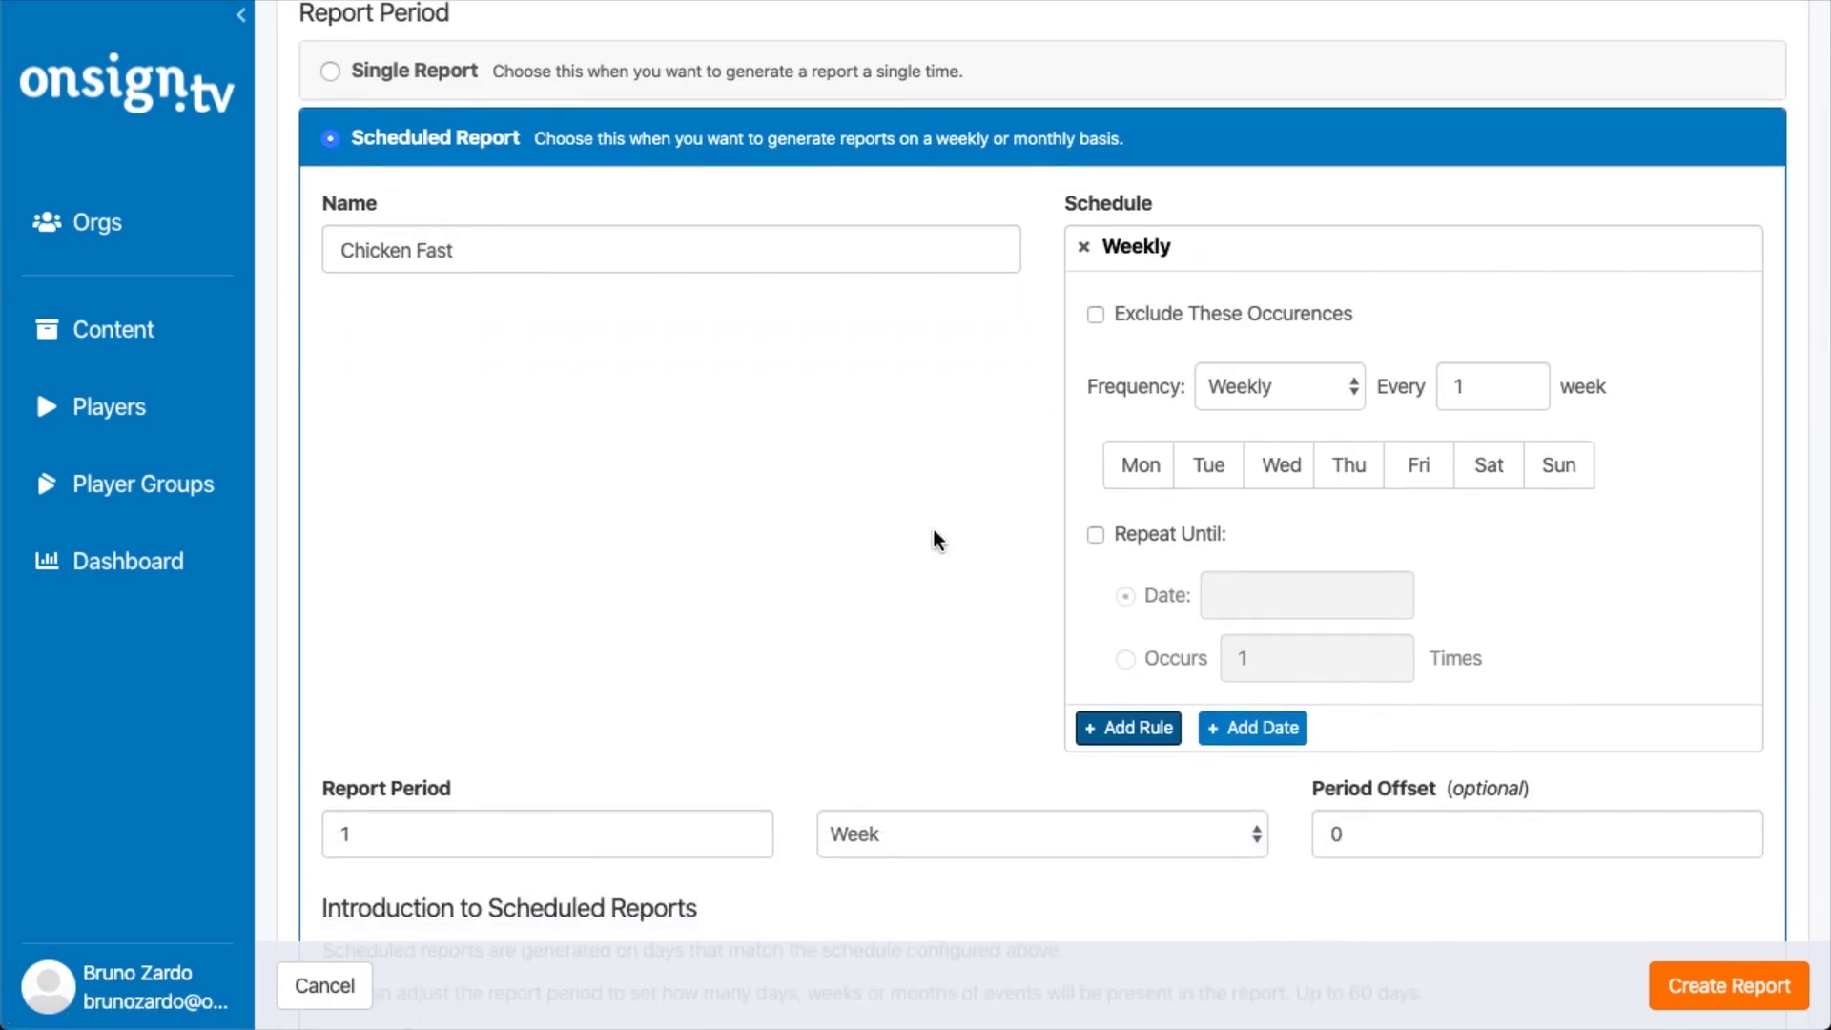
click(1225, 395)
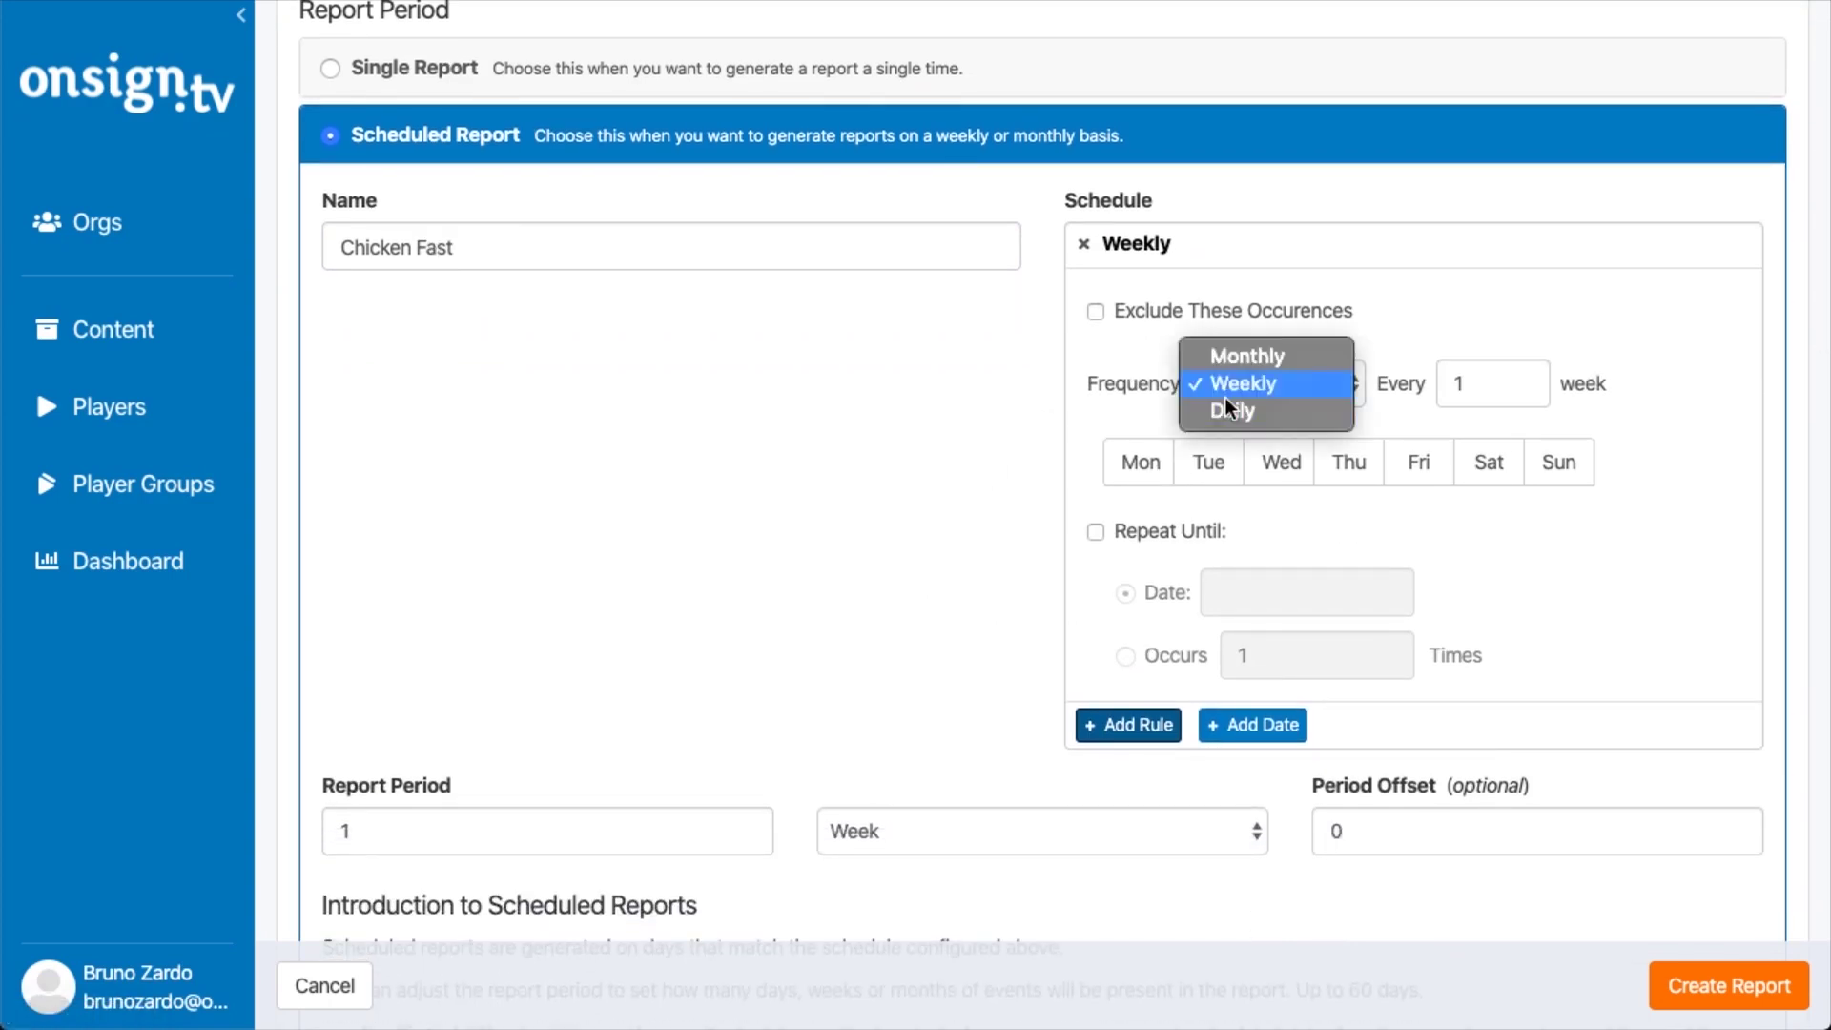
click(1252, 362)
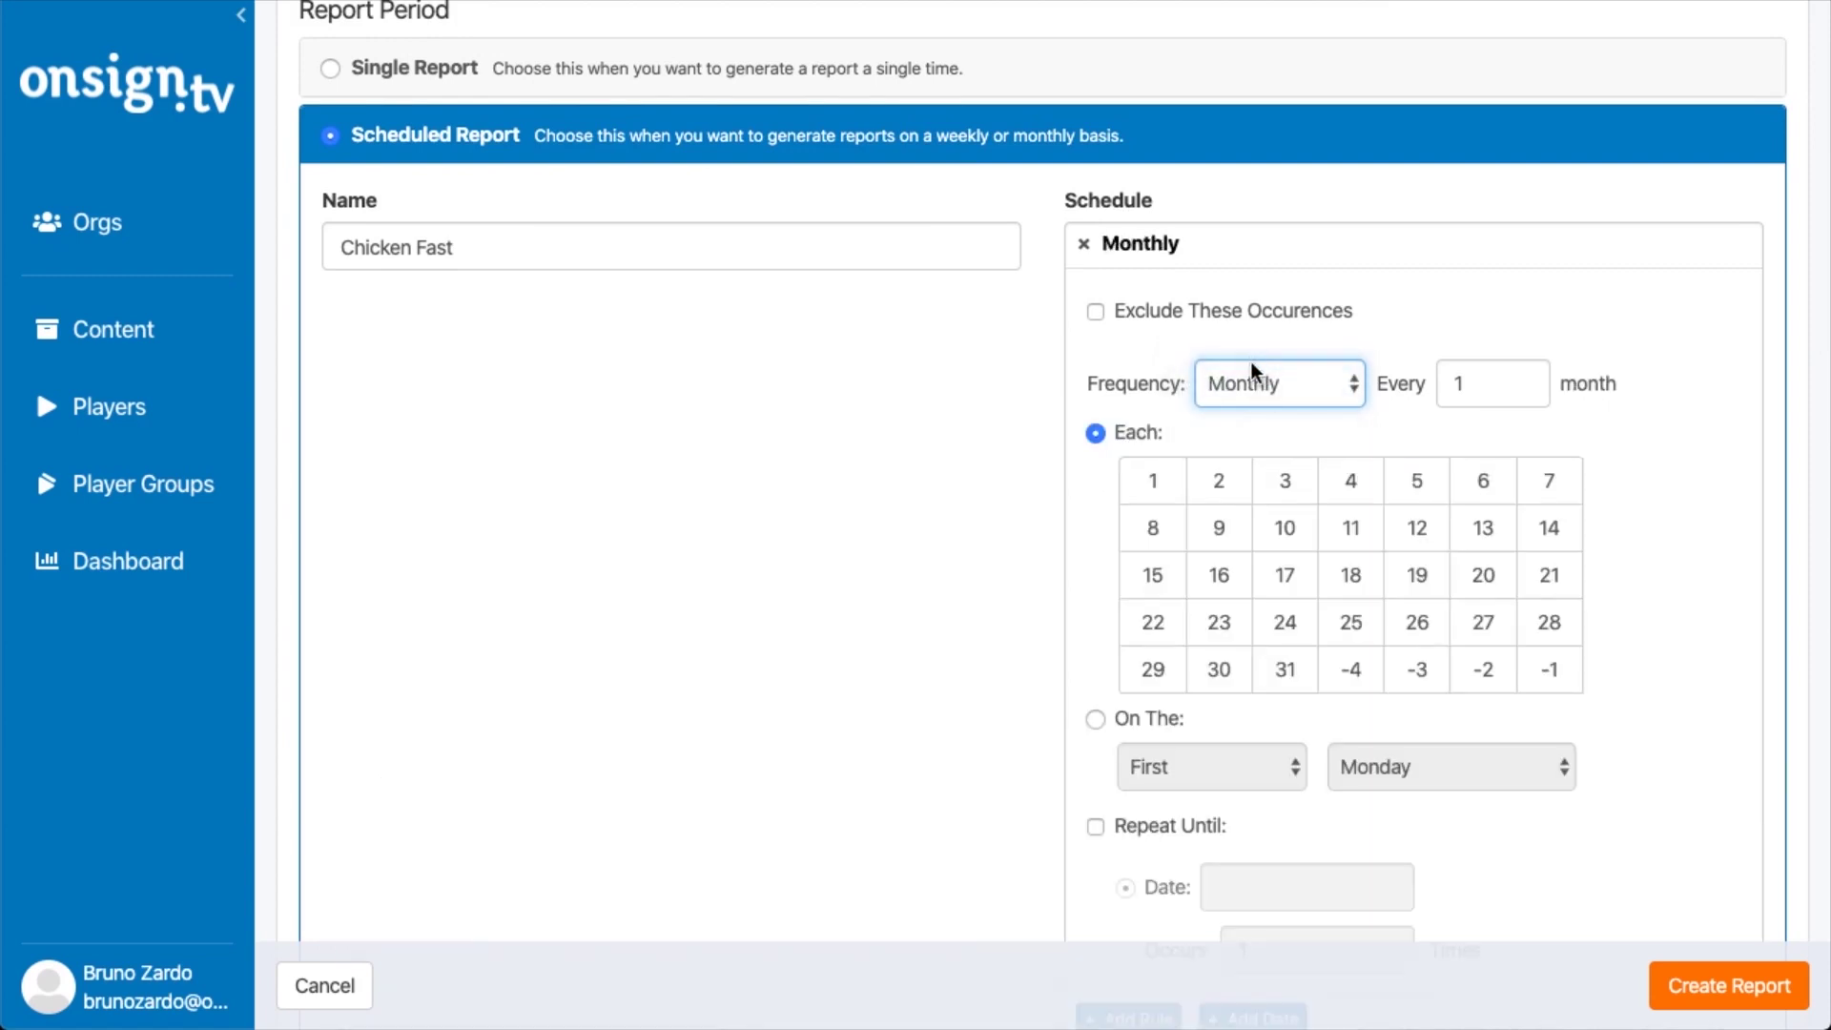
click(1214, 487)
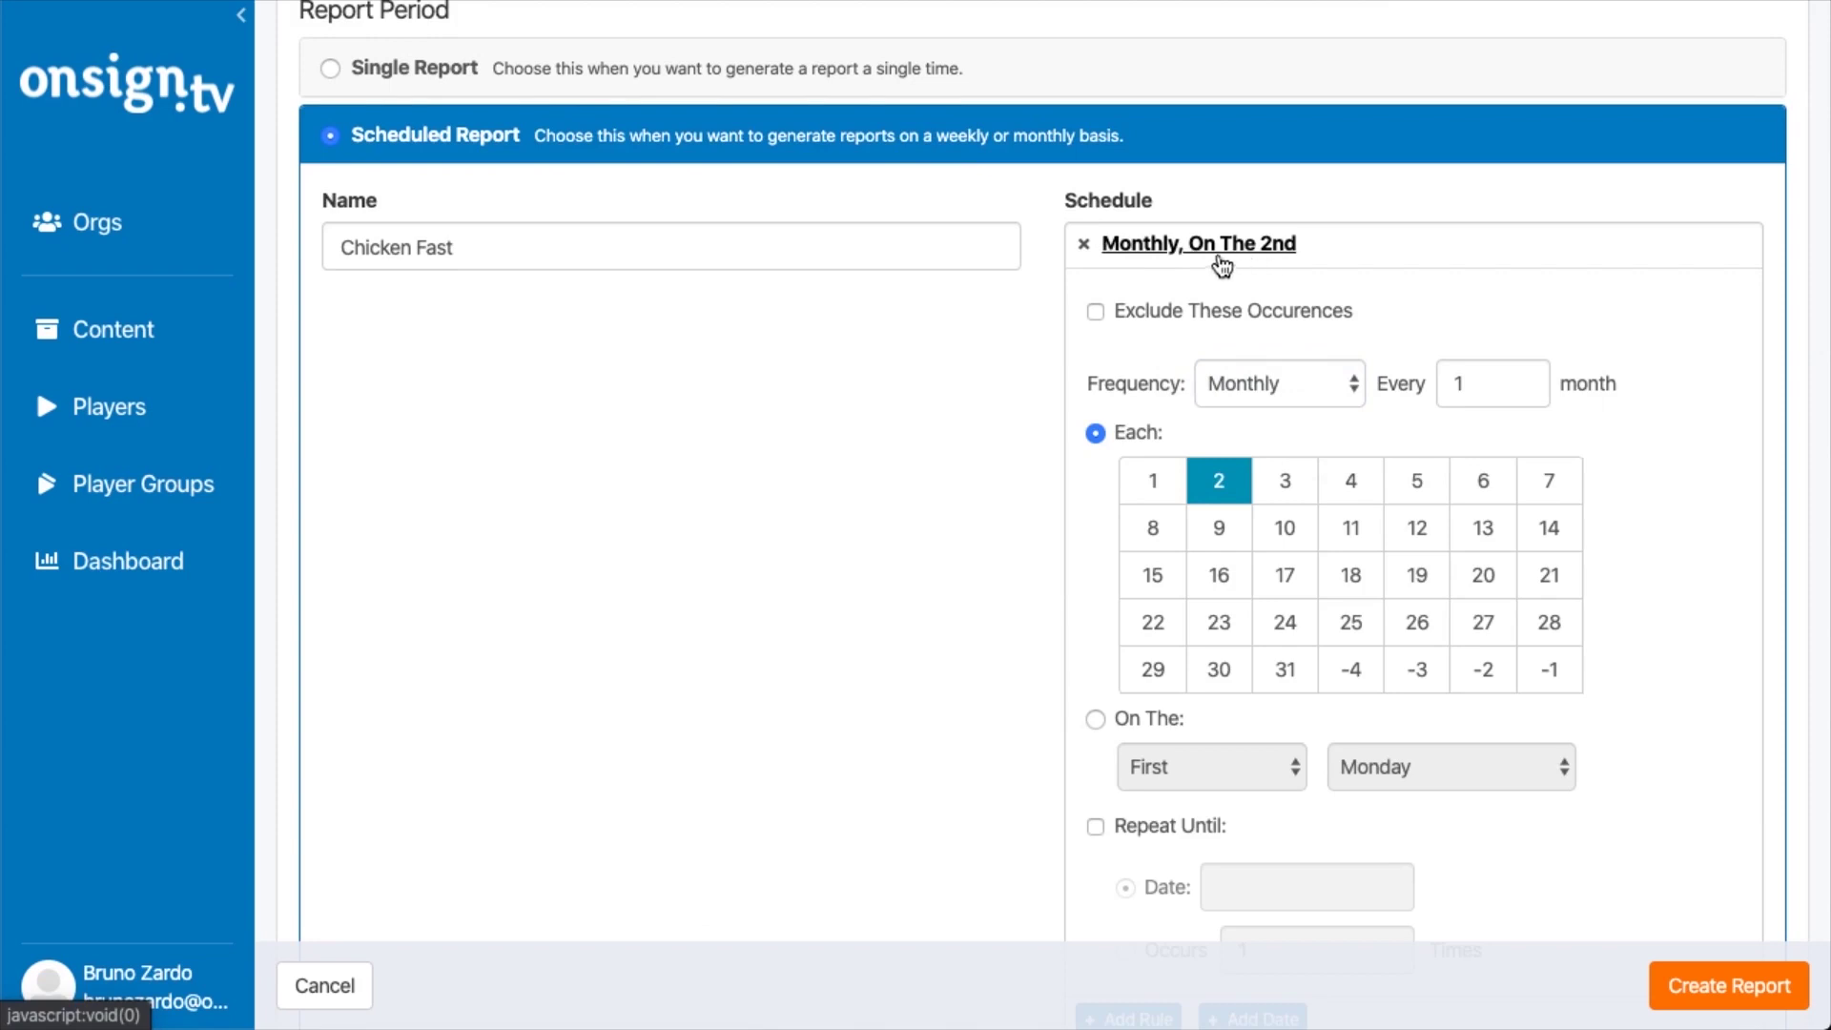
scroll(922, 419, down, 1)
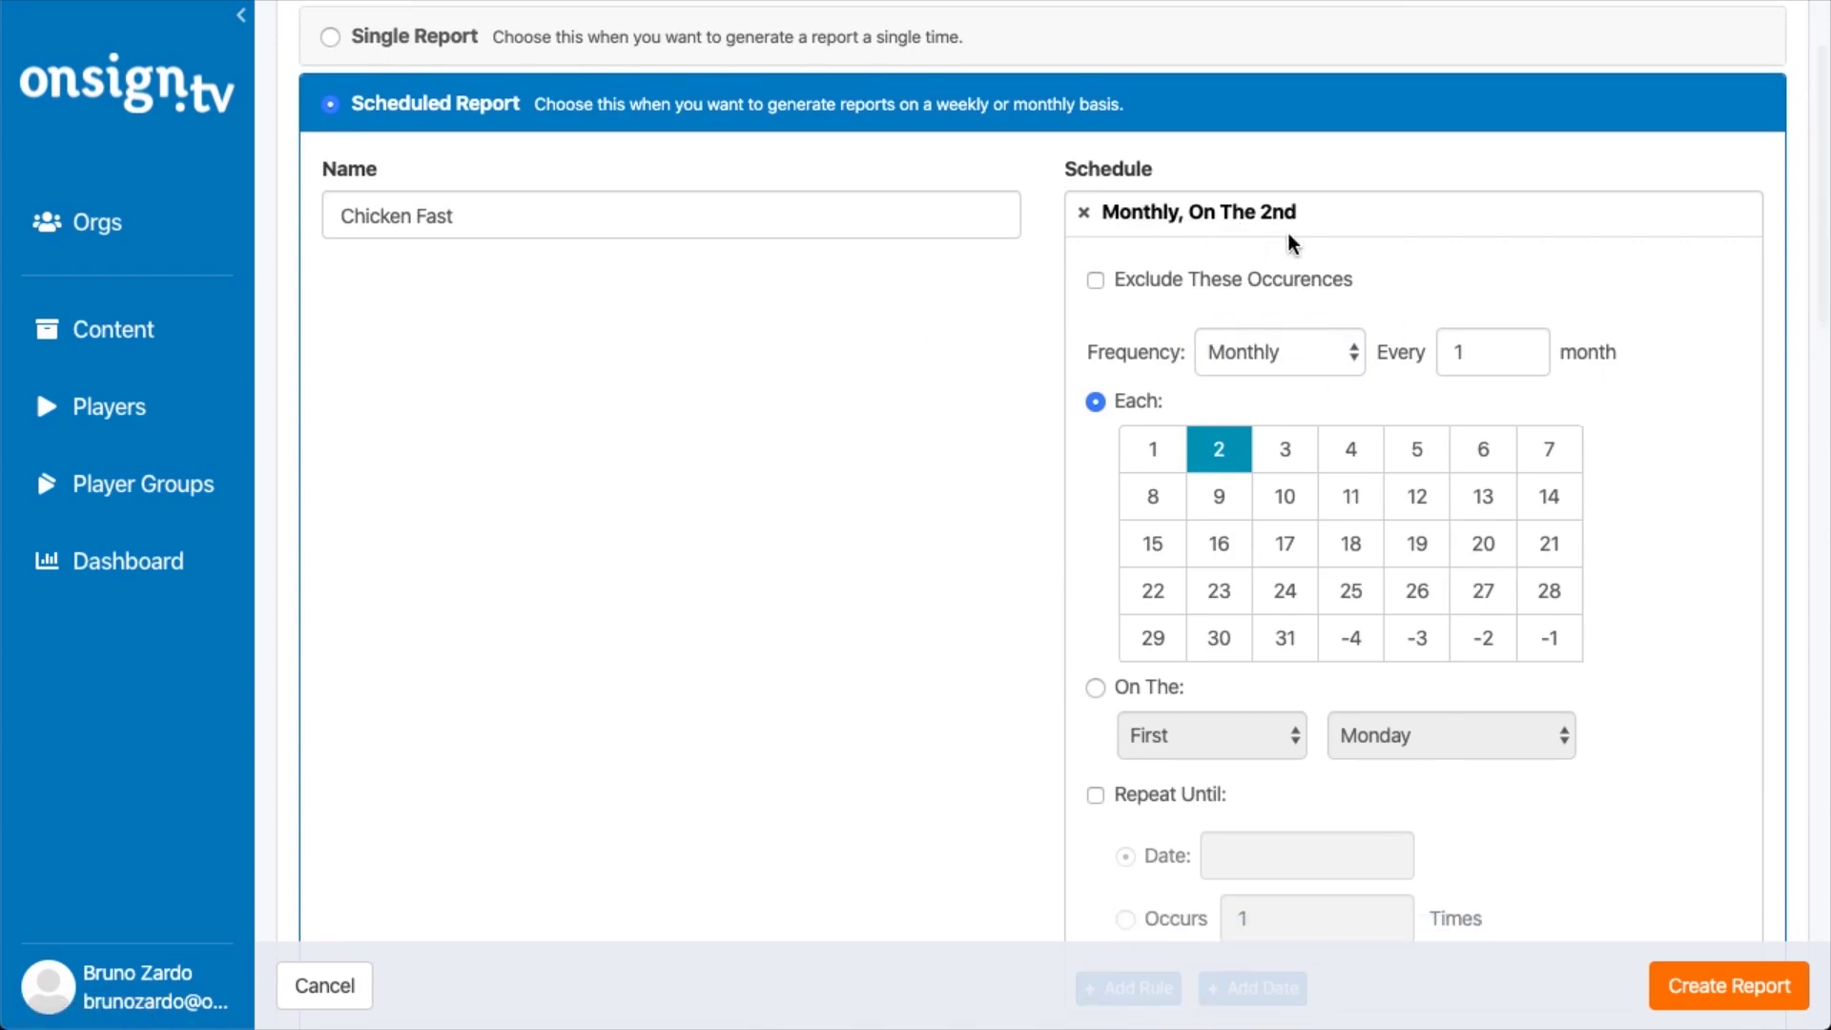
scroll(1006, 540, down, 3)
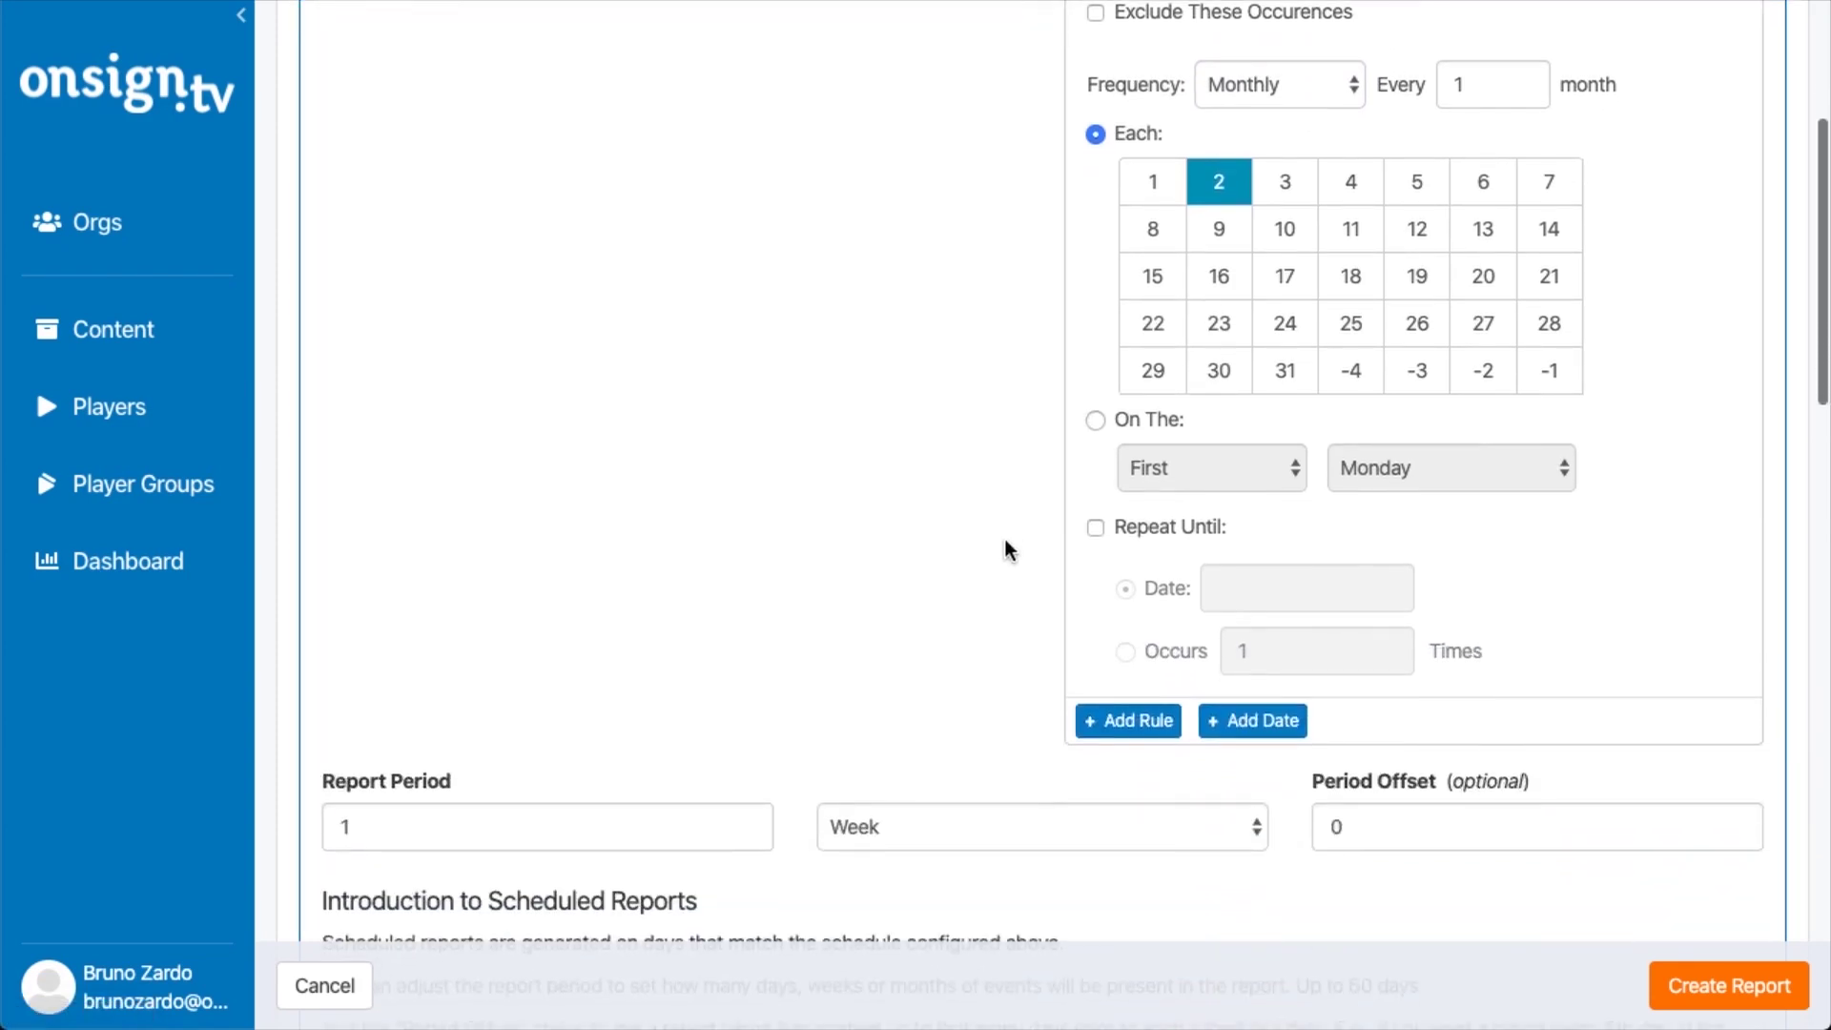
Change the report period unit to Month for a 1-month period
scroll(1004, 539, down, 5)
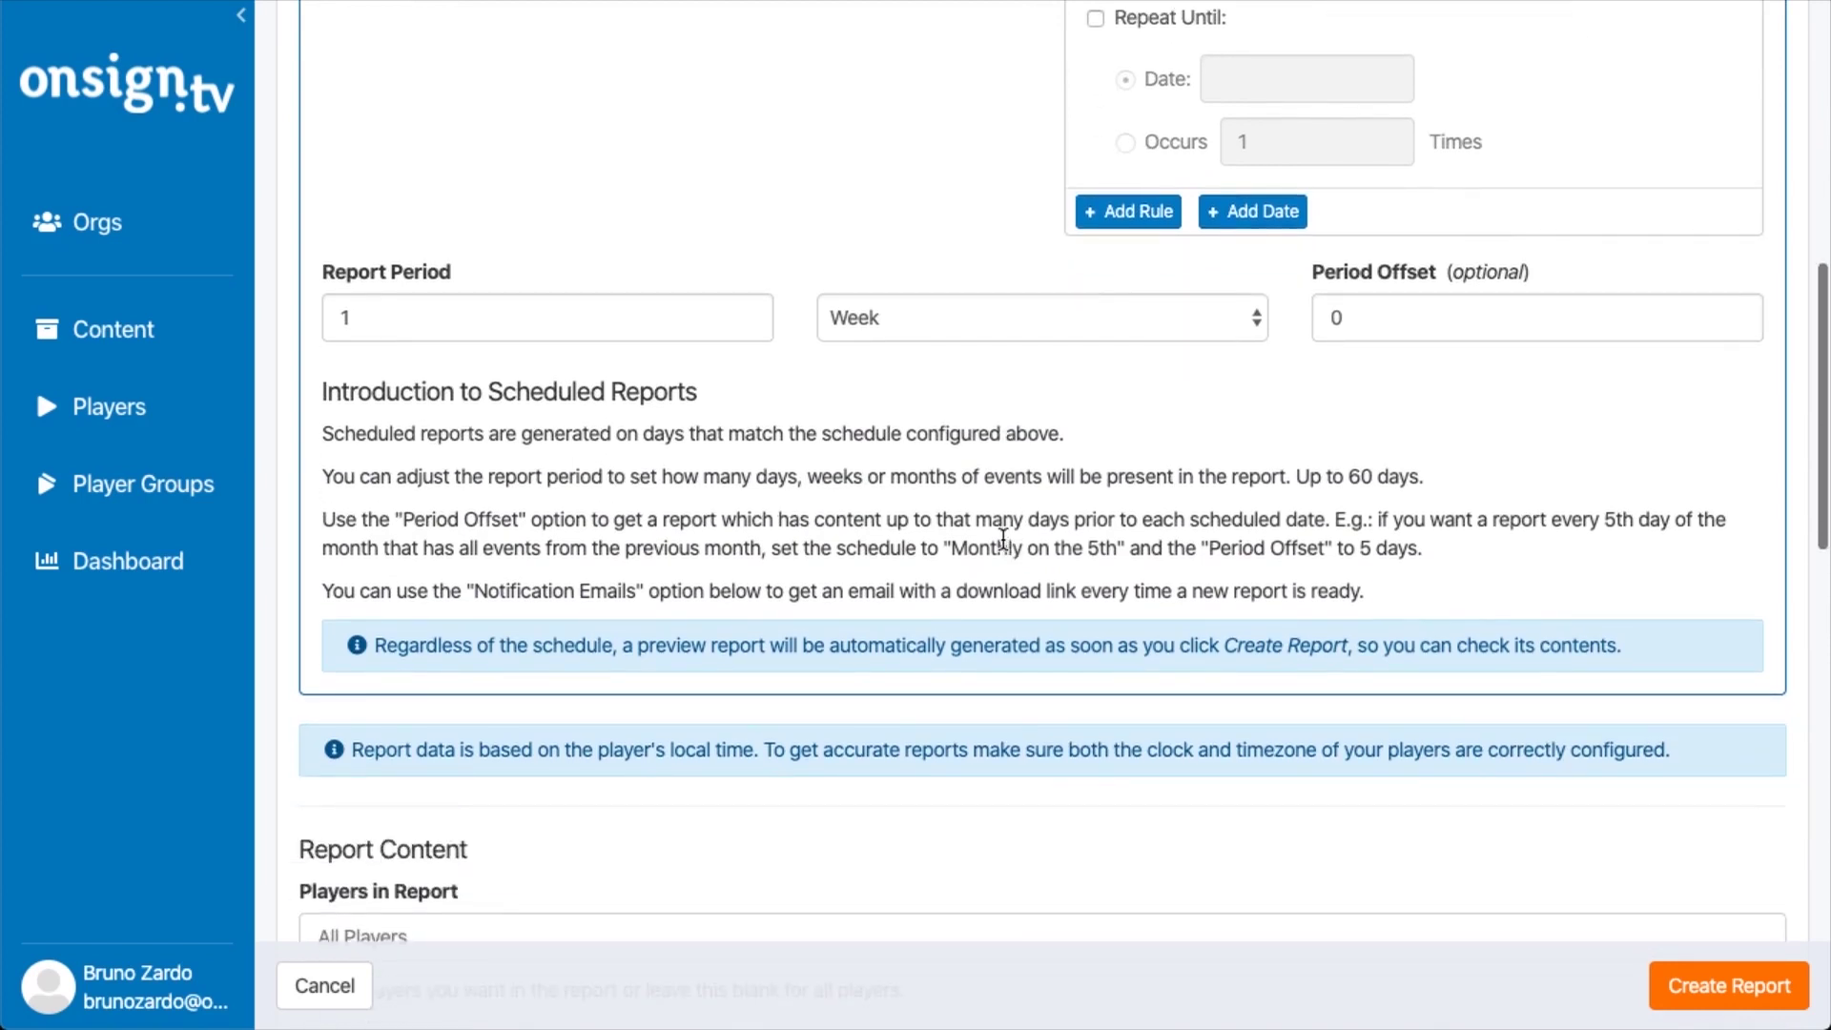
double_click(414, 318)
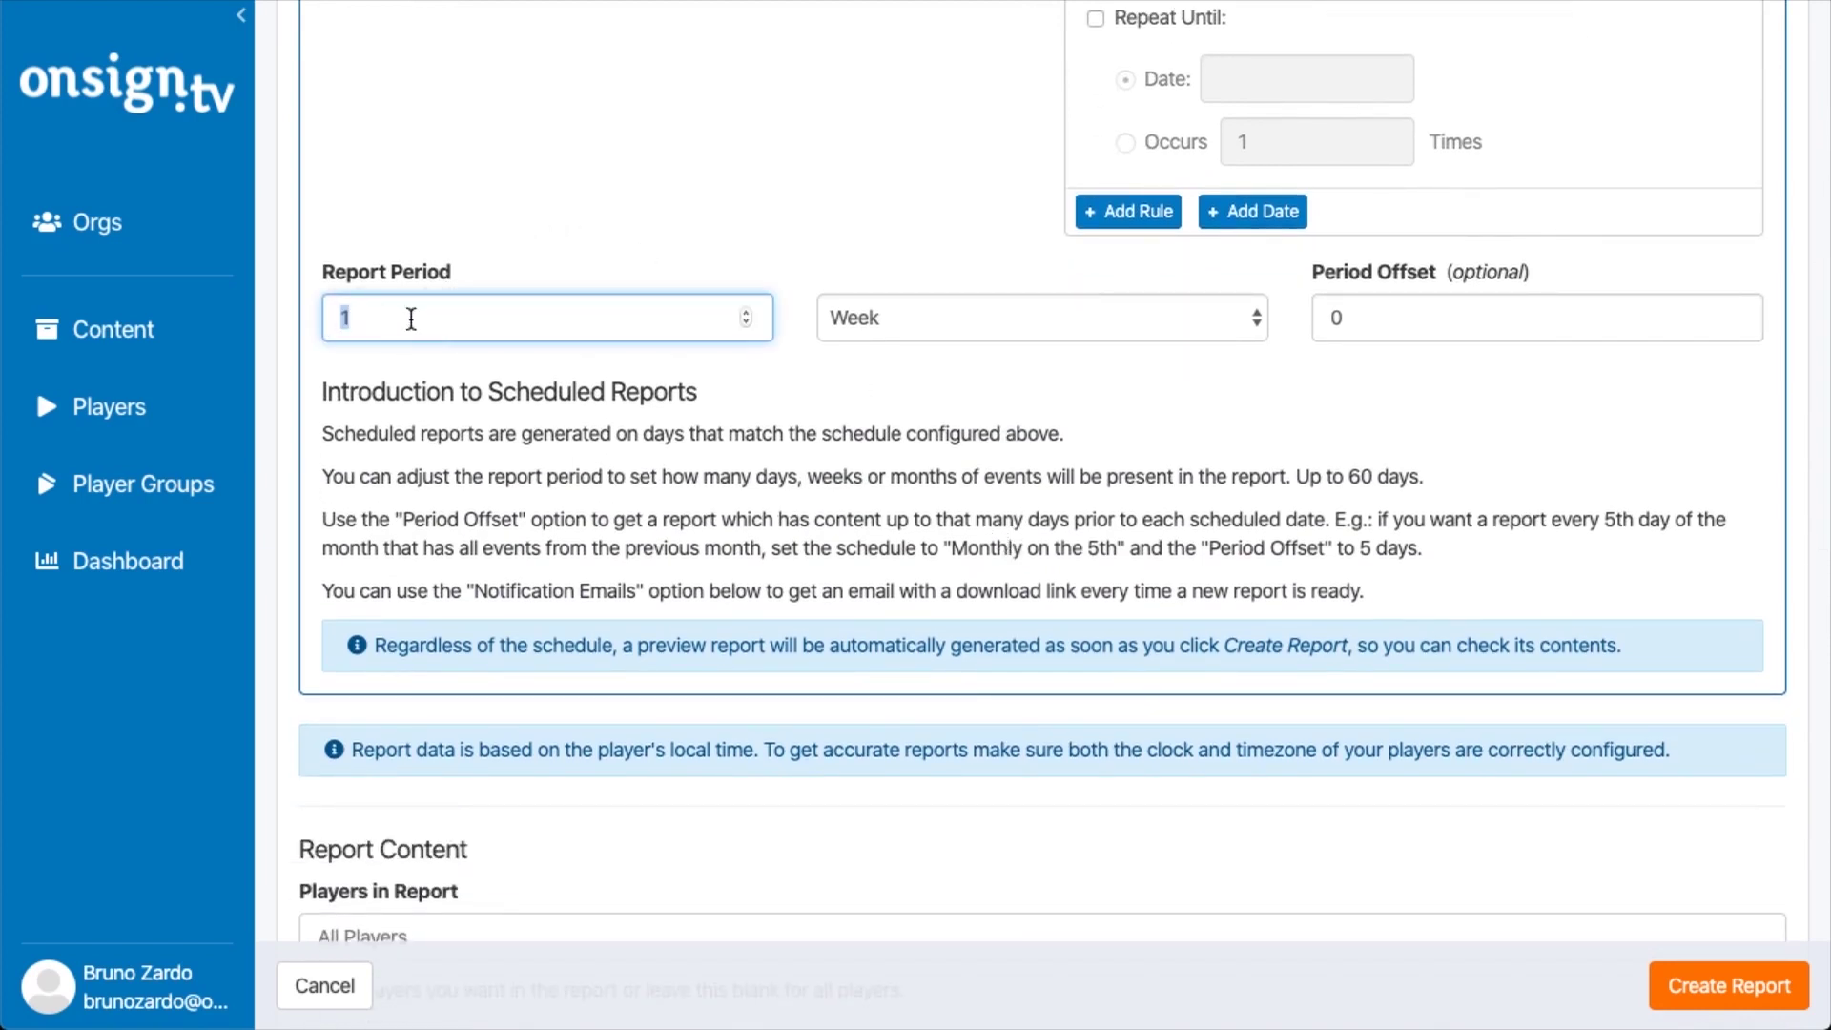
click(944, 334)
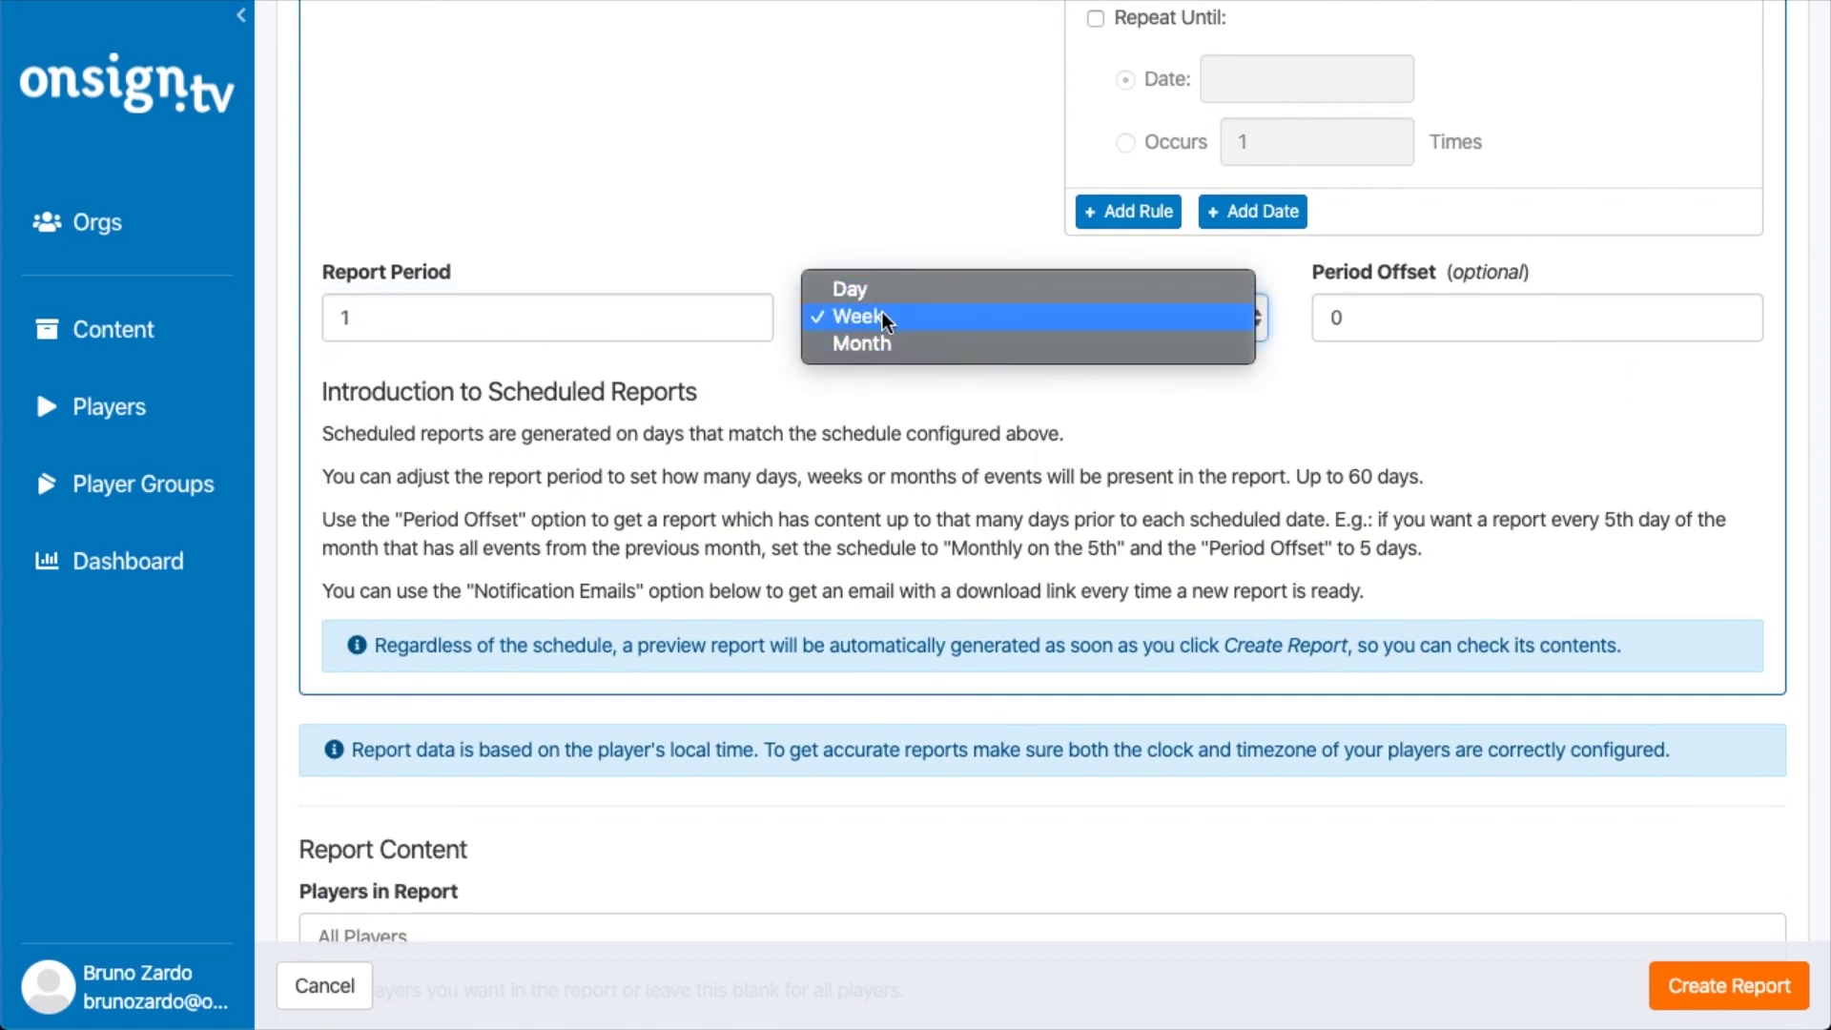
click(883, 341)
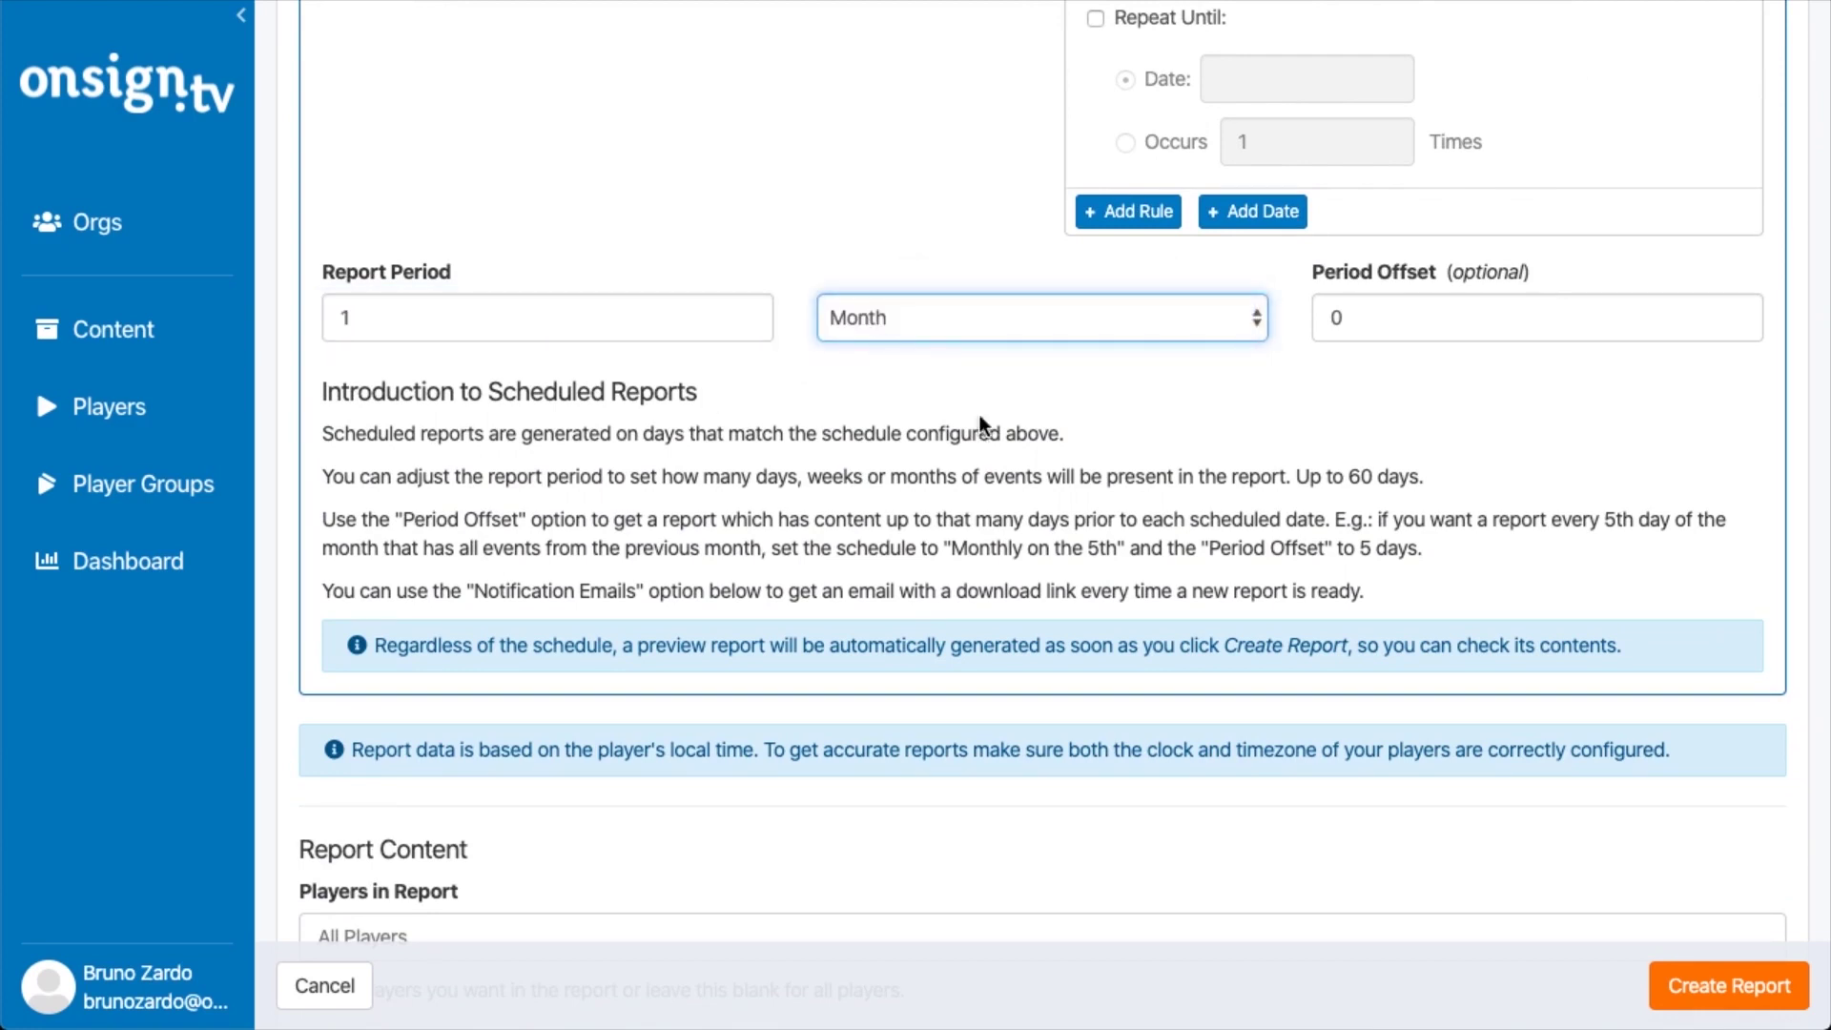
click(1077, 443)
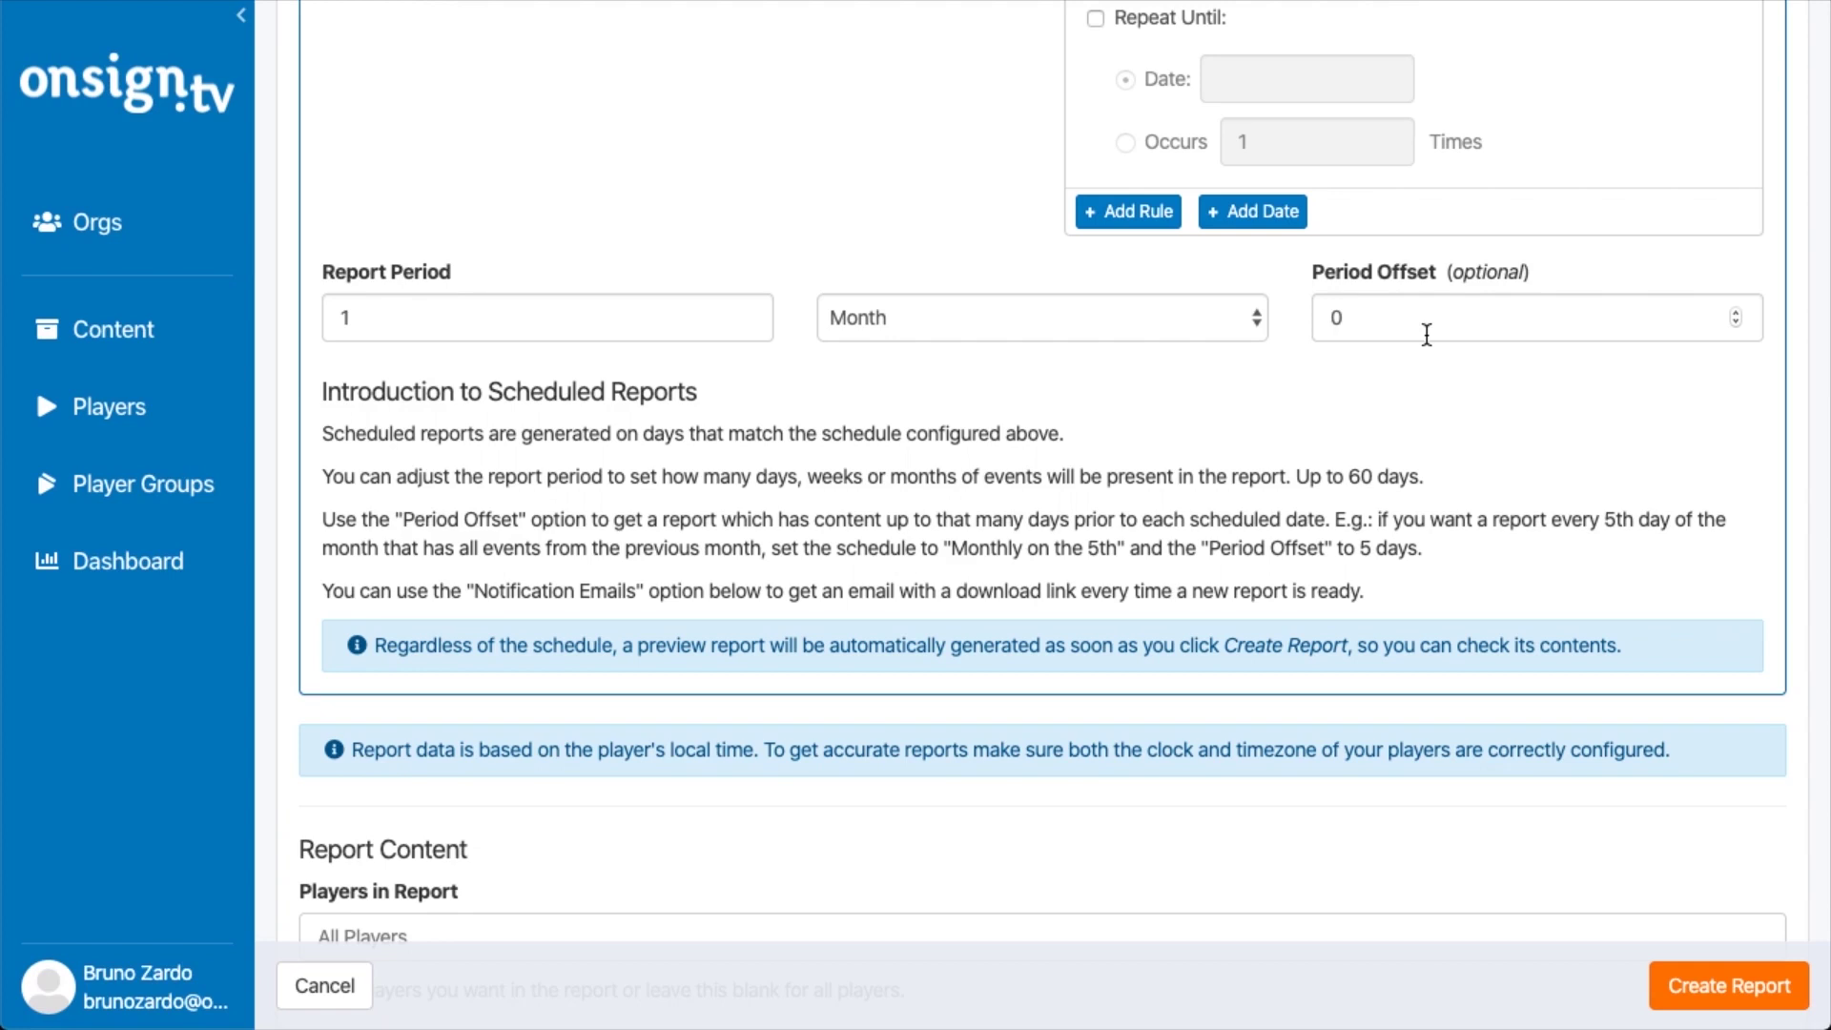
Replace the period offset of 0 with 5 days
click(1427, 334)
key(BackSpace)
text(5)
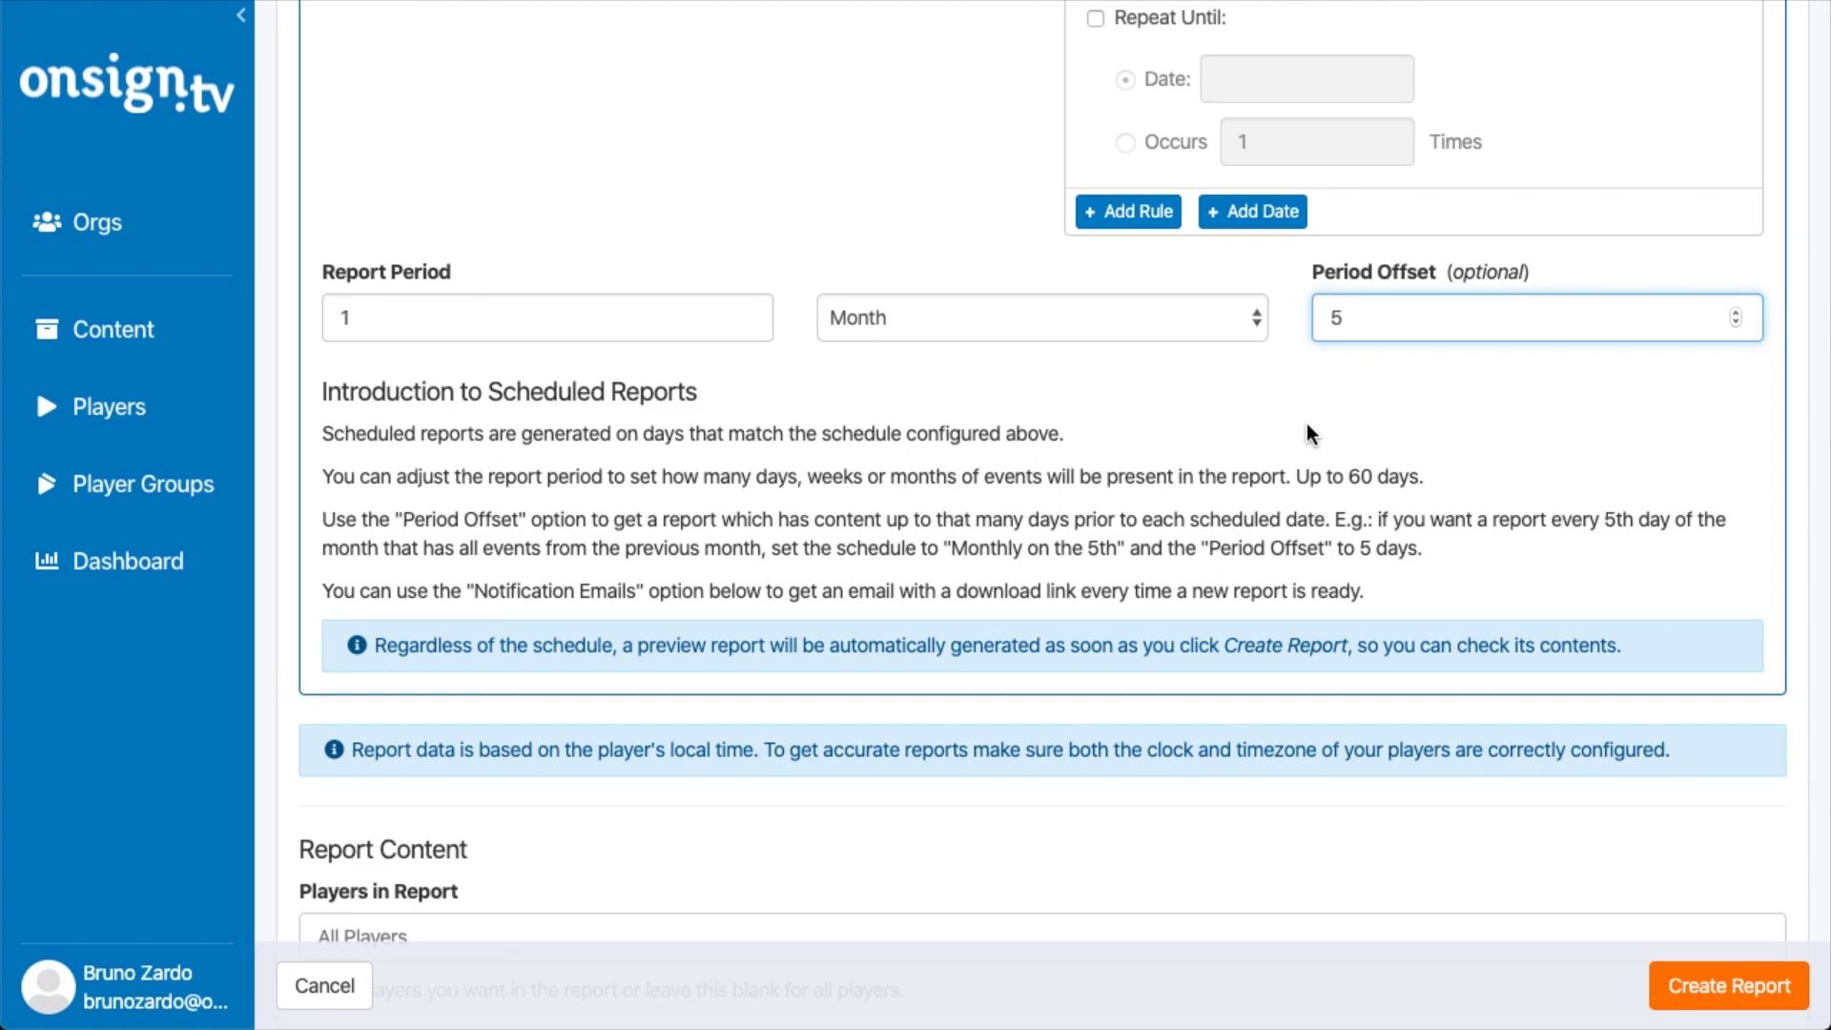
scroll(1126, 478, down, 2)
scroll(1172, 467, up, 4)
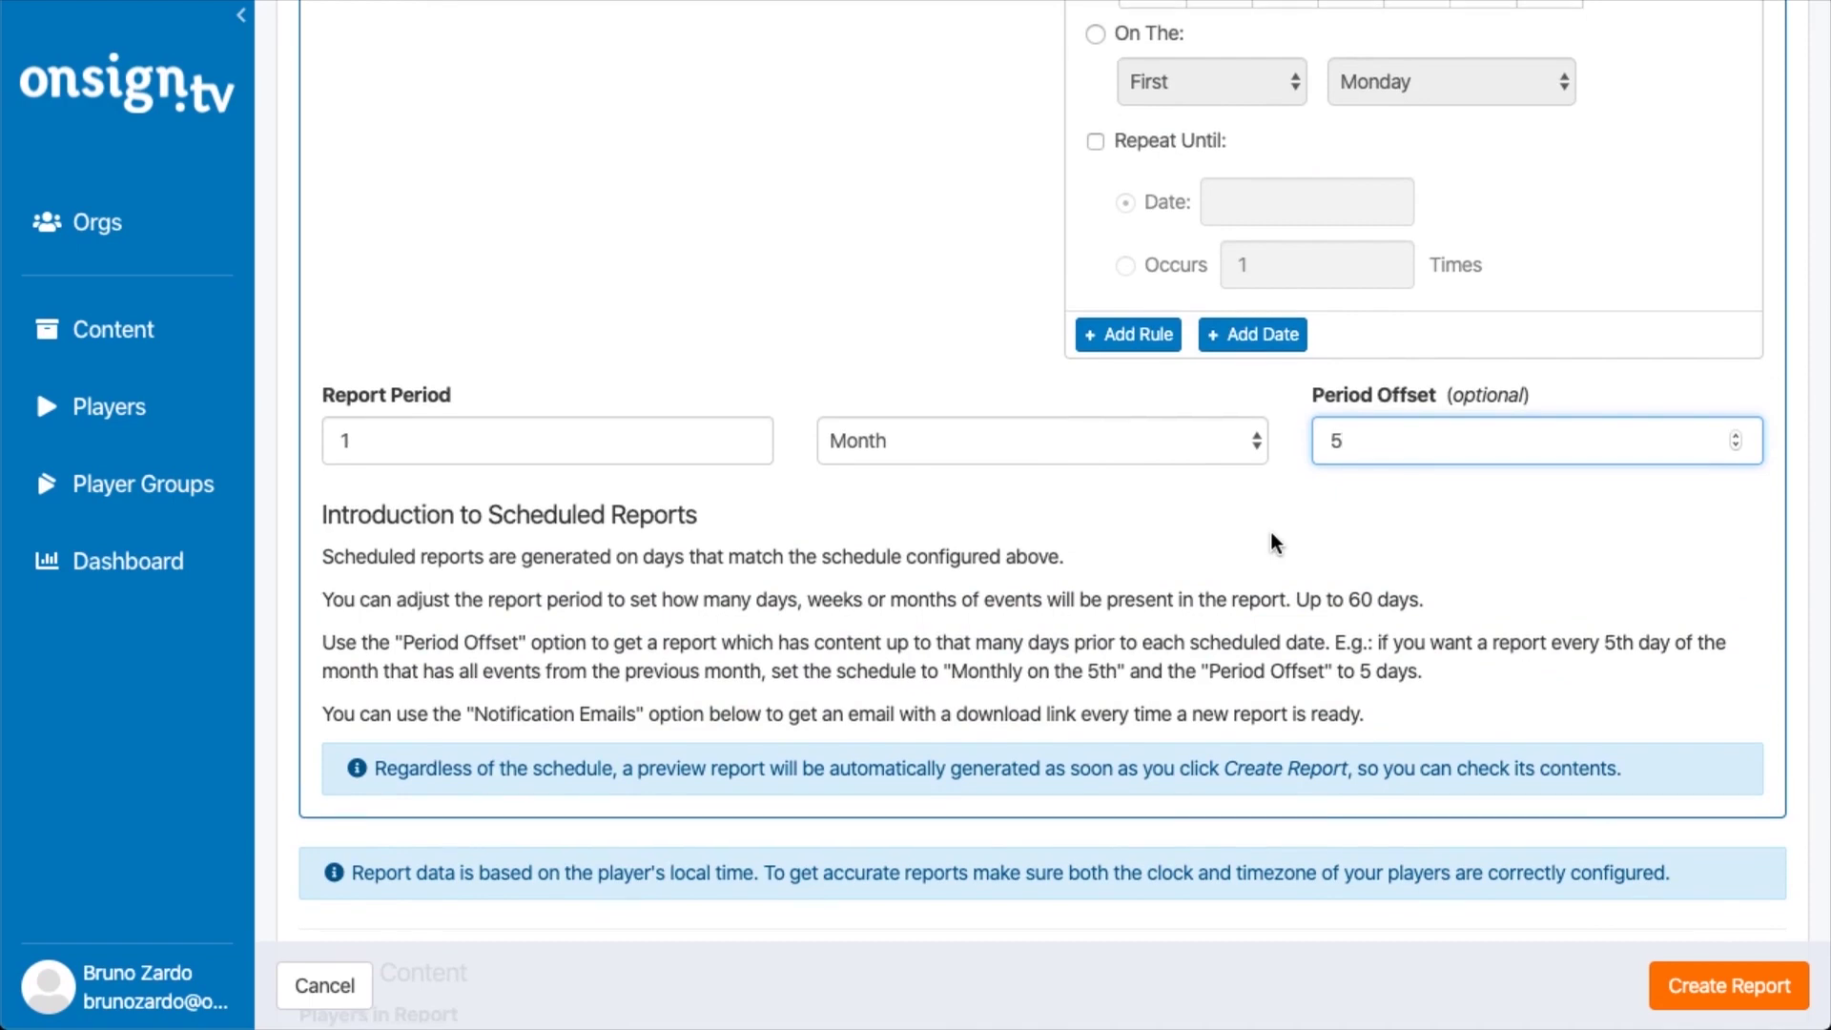
scroll(1272, 537, down, 10)
scroll(1270, 543, down, 1)
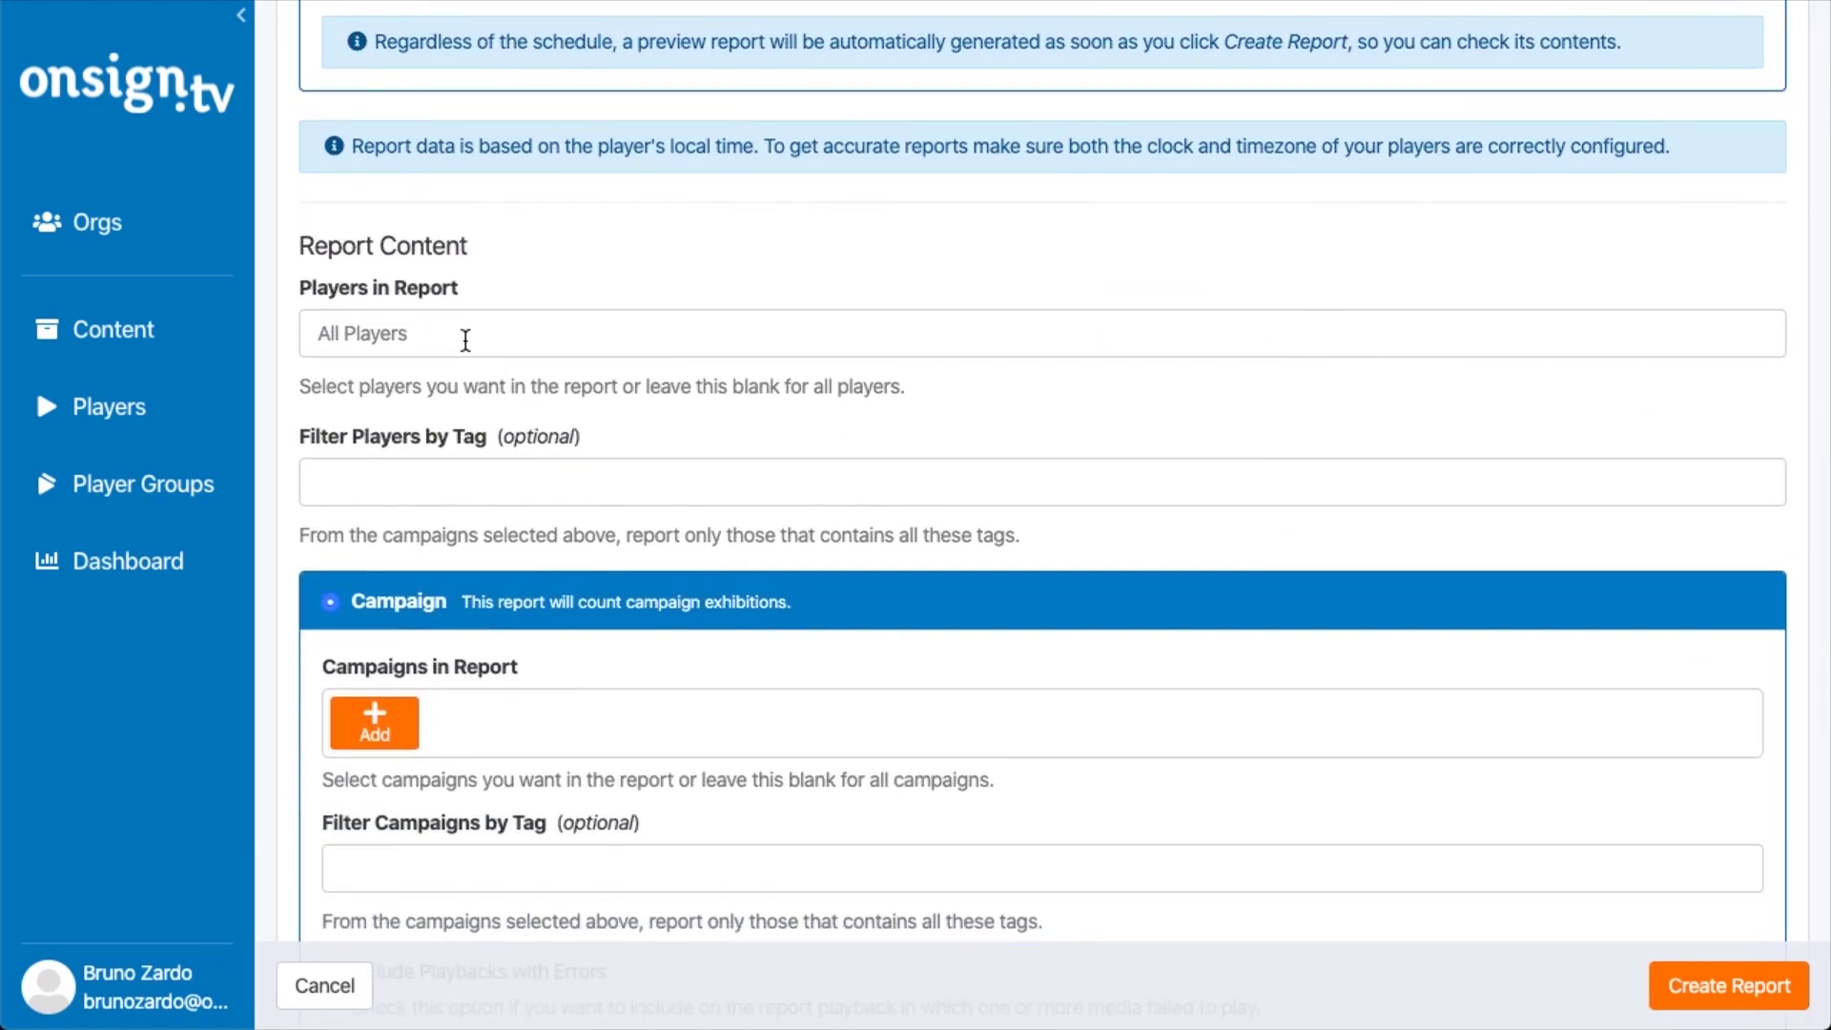
click(410, 337)
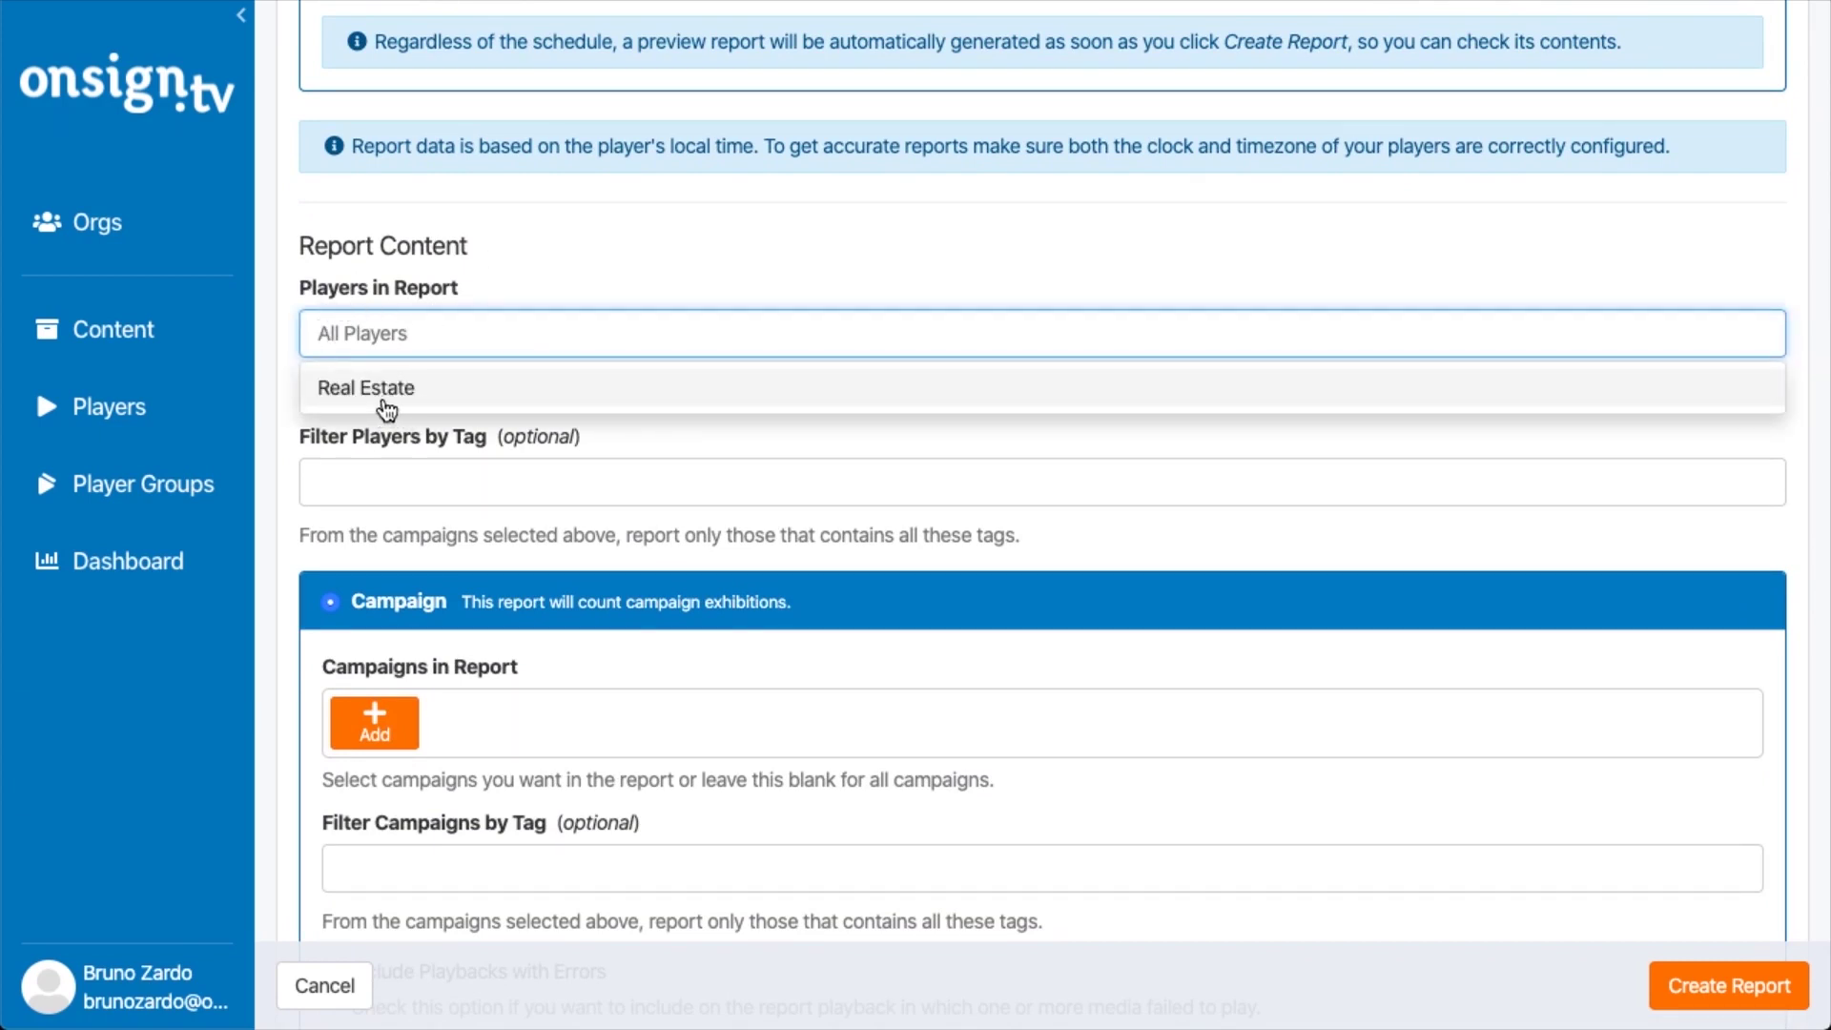
click(620, 254)
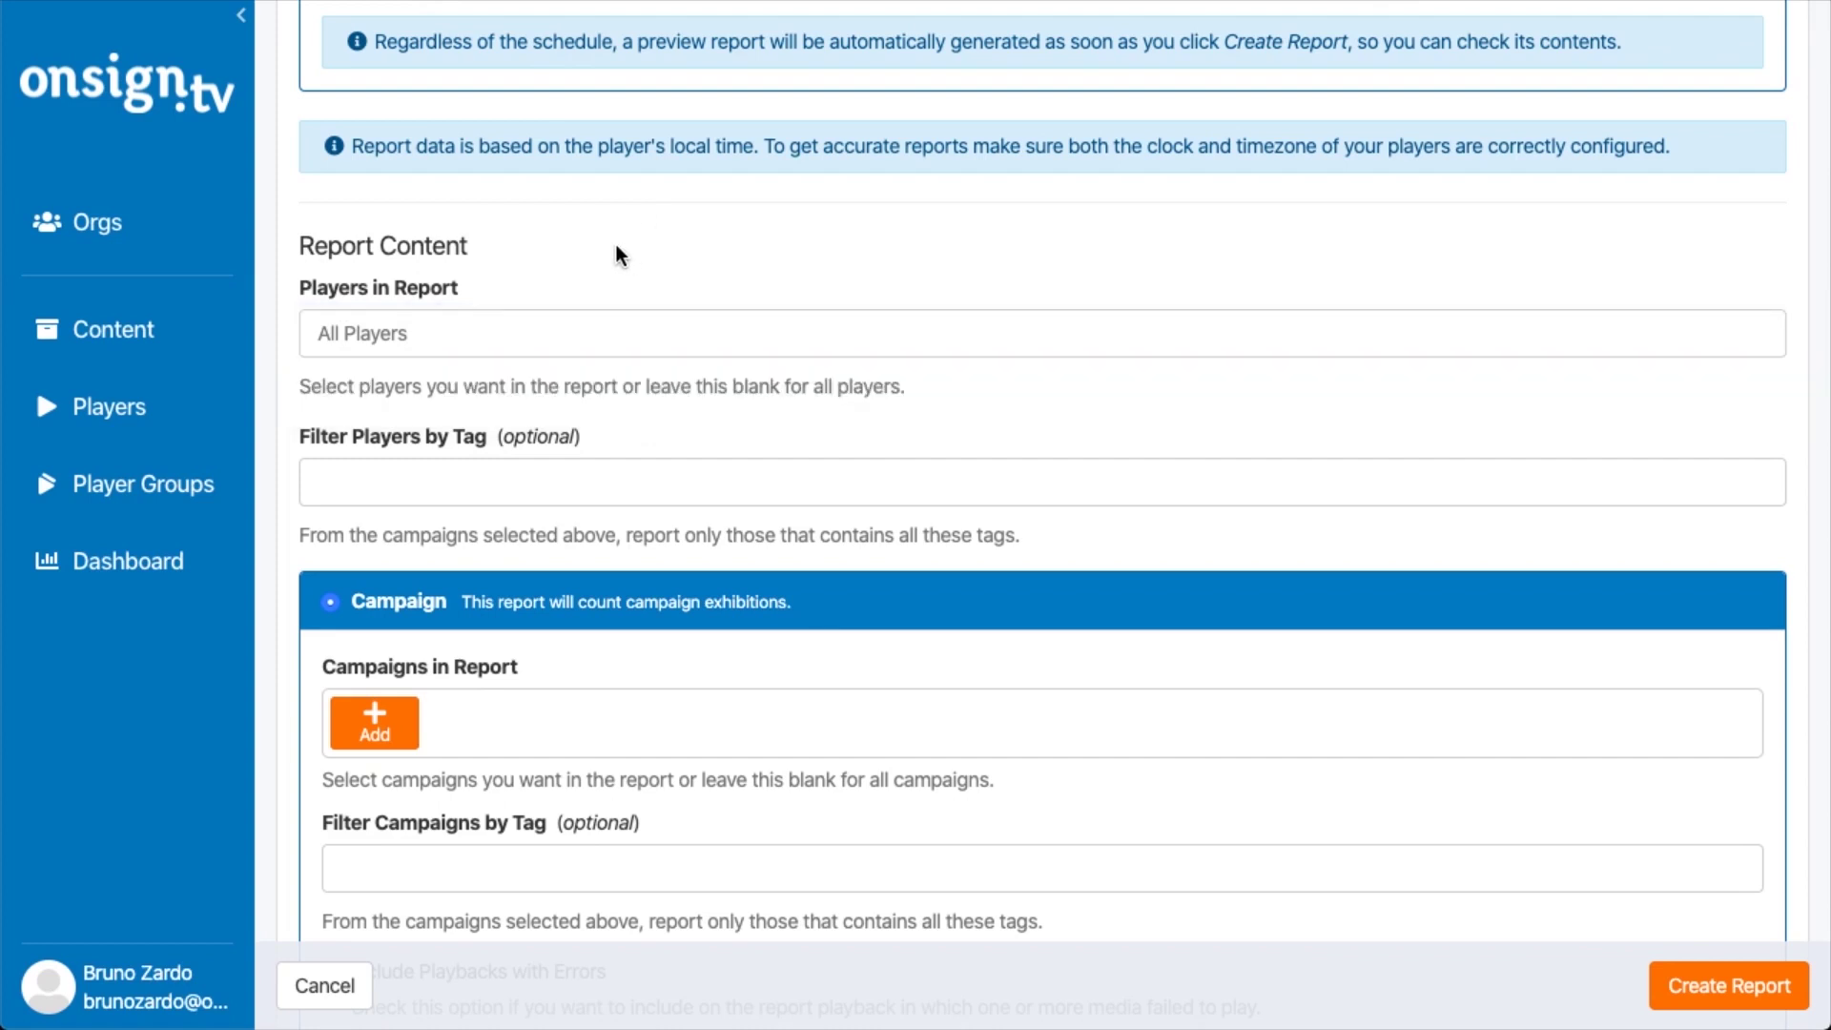
click(403, 346)
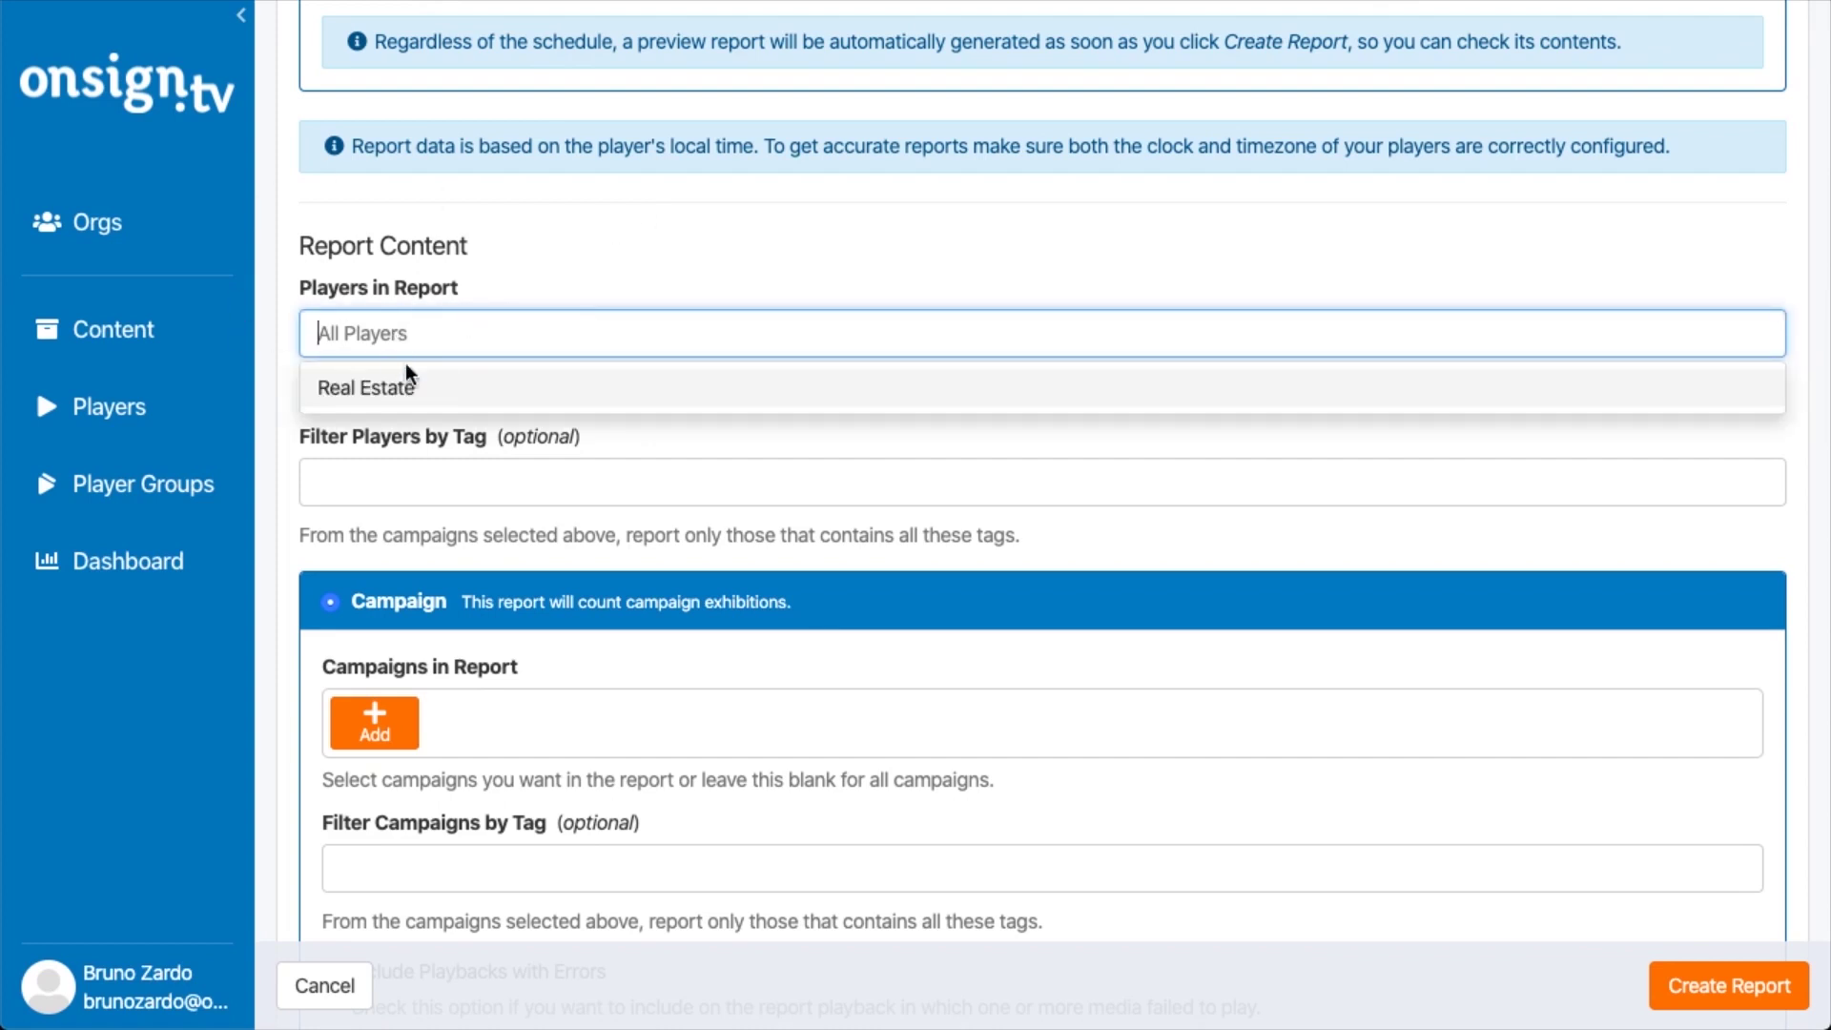
click(619, 264)
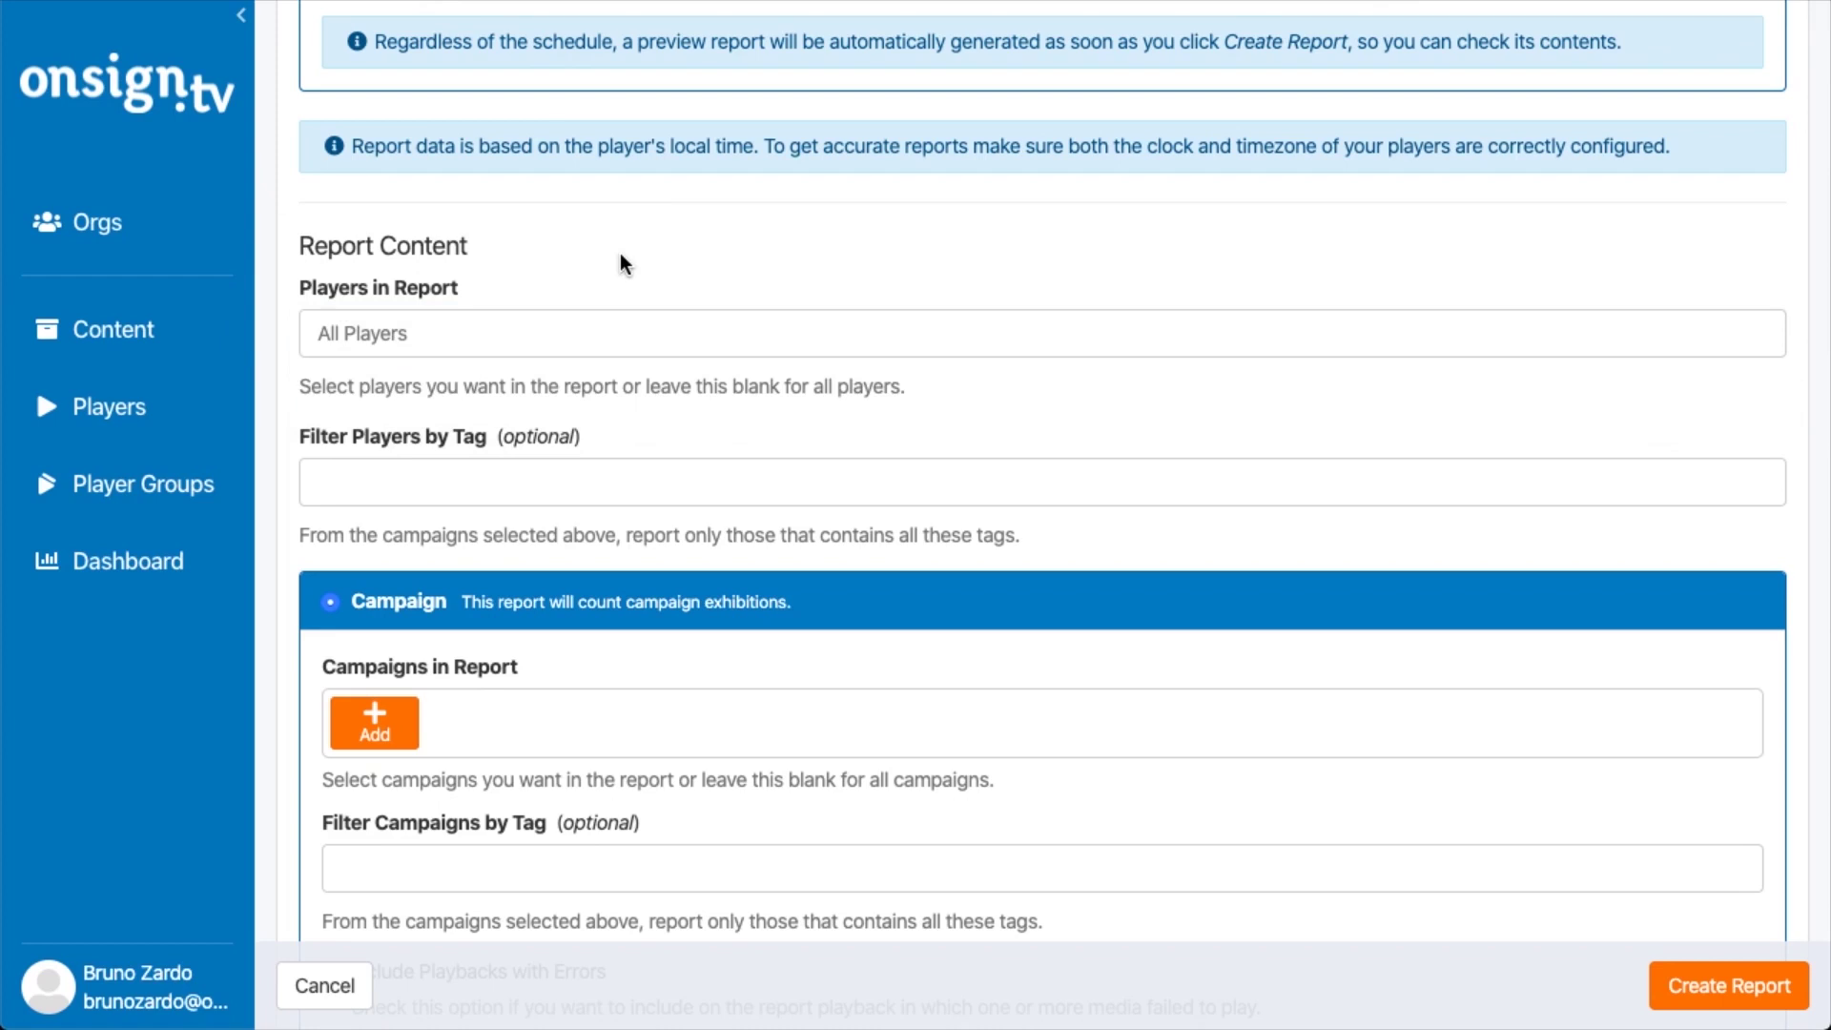
scroll(601, 532, down, 1)
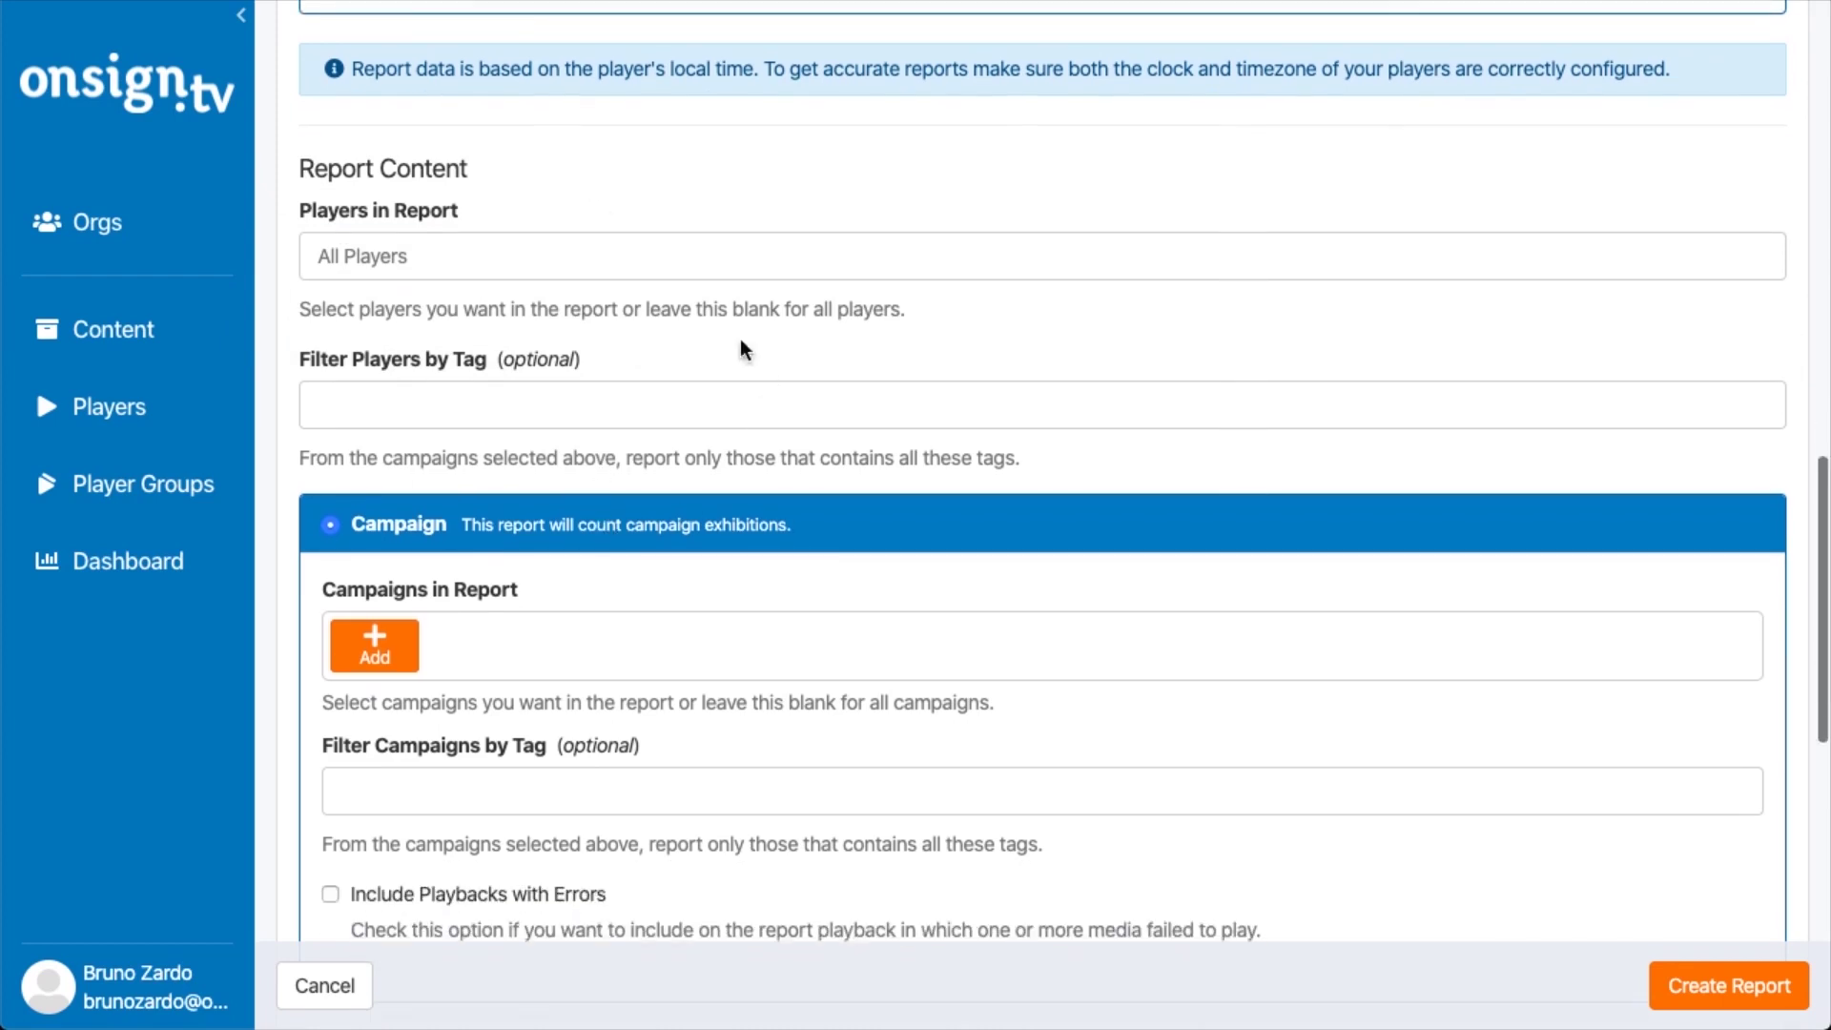
click(453, 428)
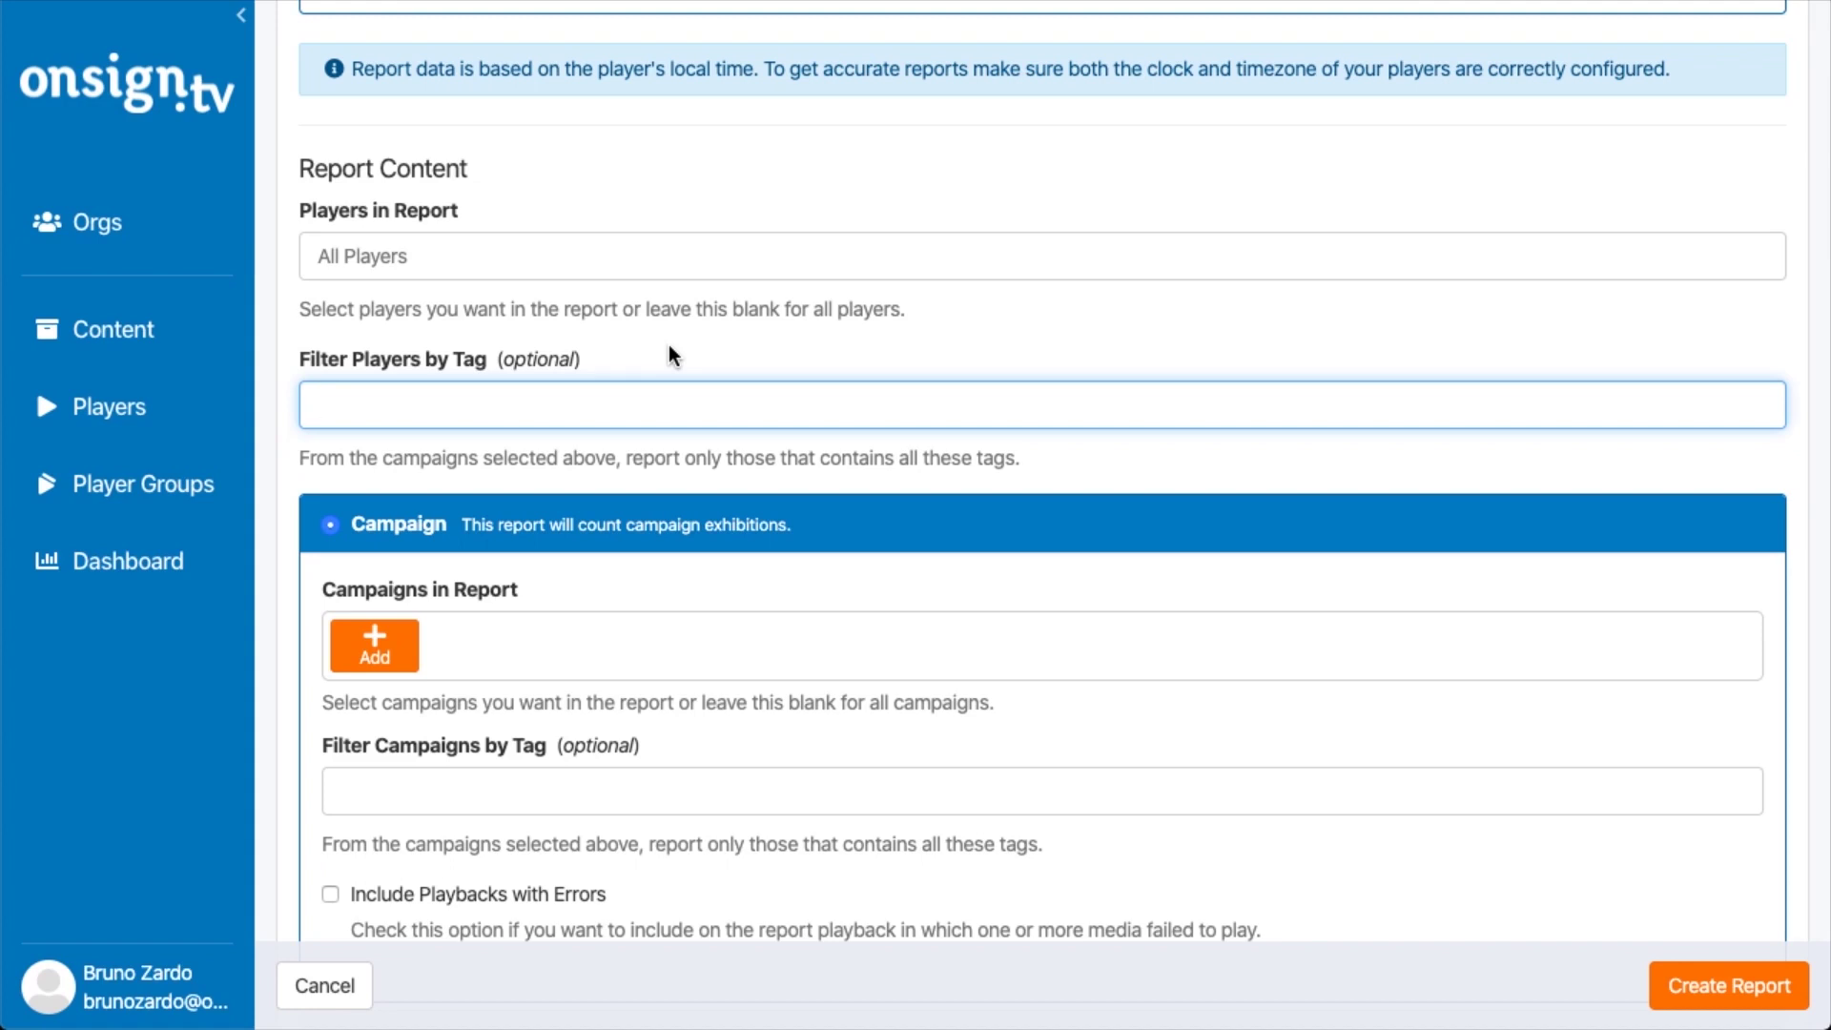
scroll(667, 346, down, 4)
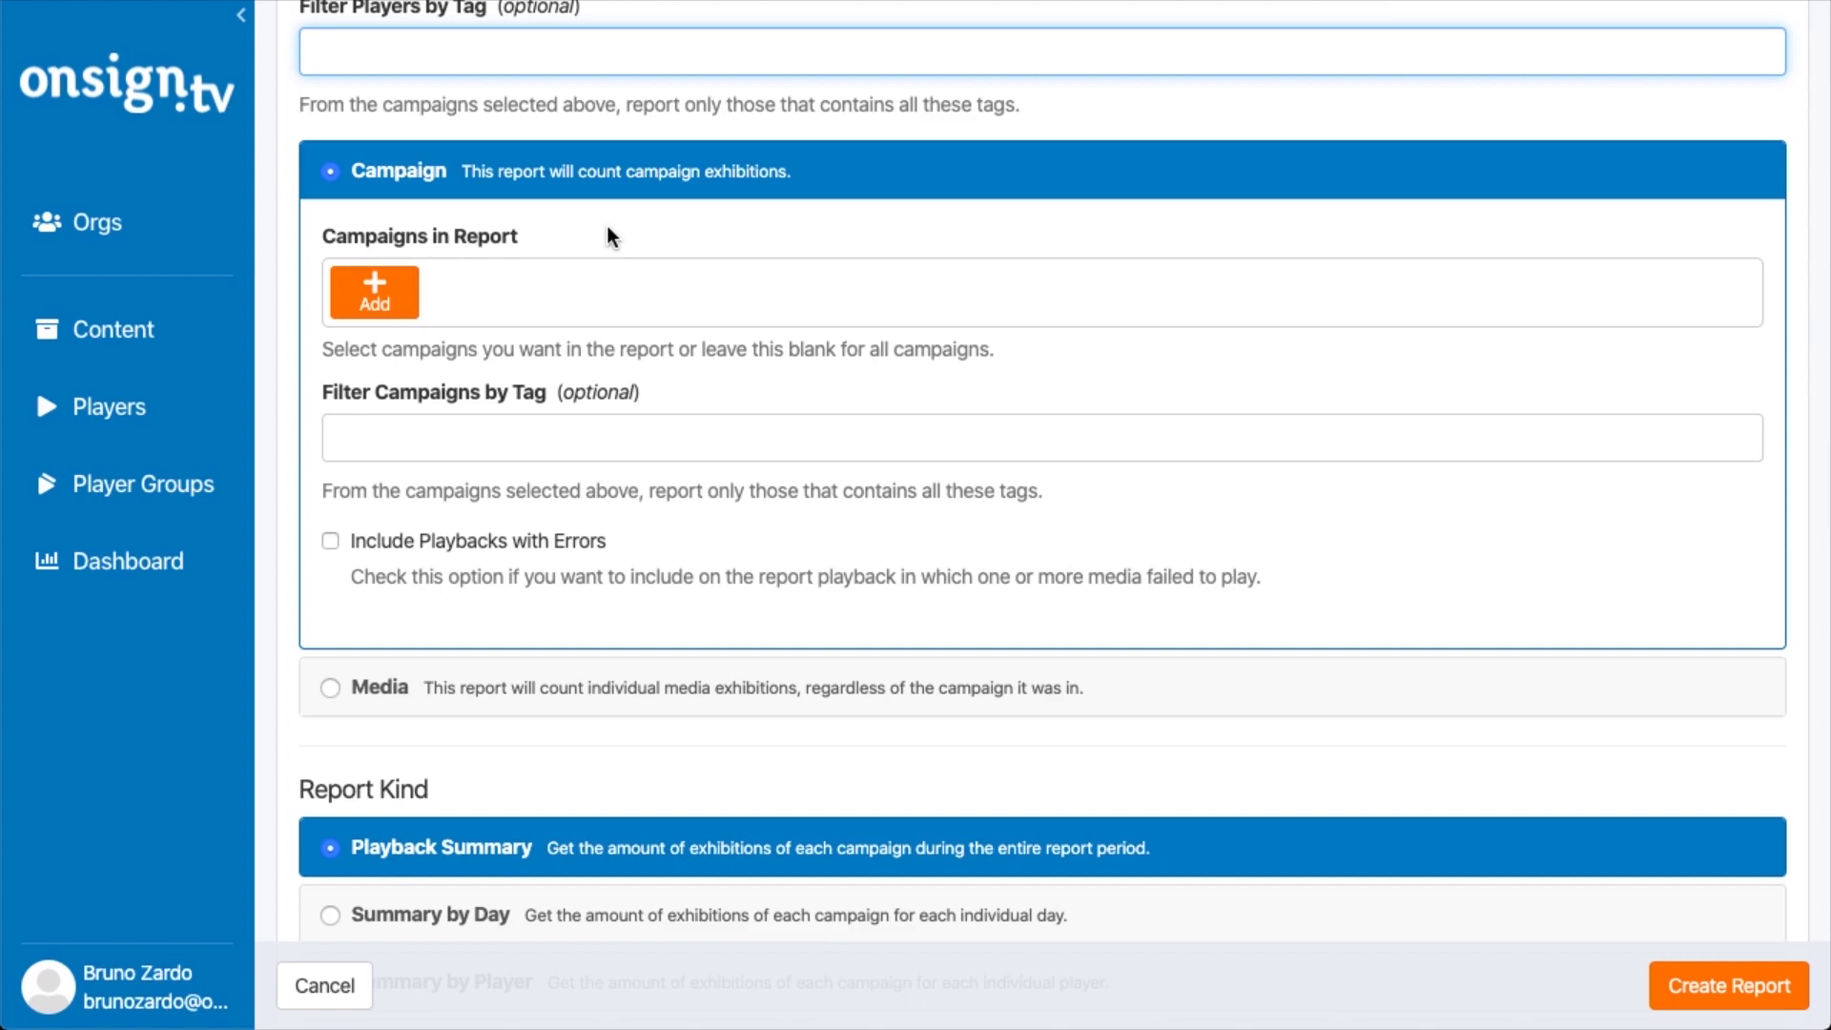
Add 'campaign test' from the Campaigns folder to Campaigns in Report
click(410, 298)
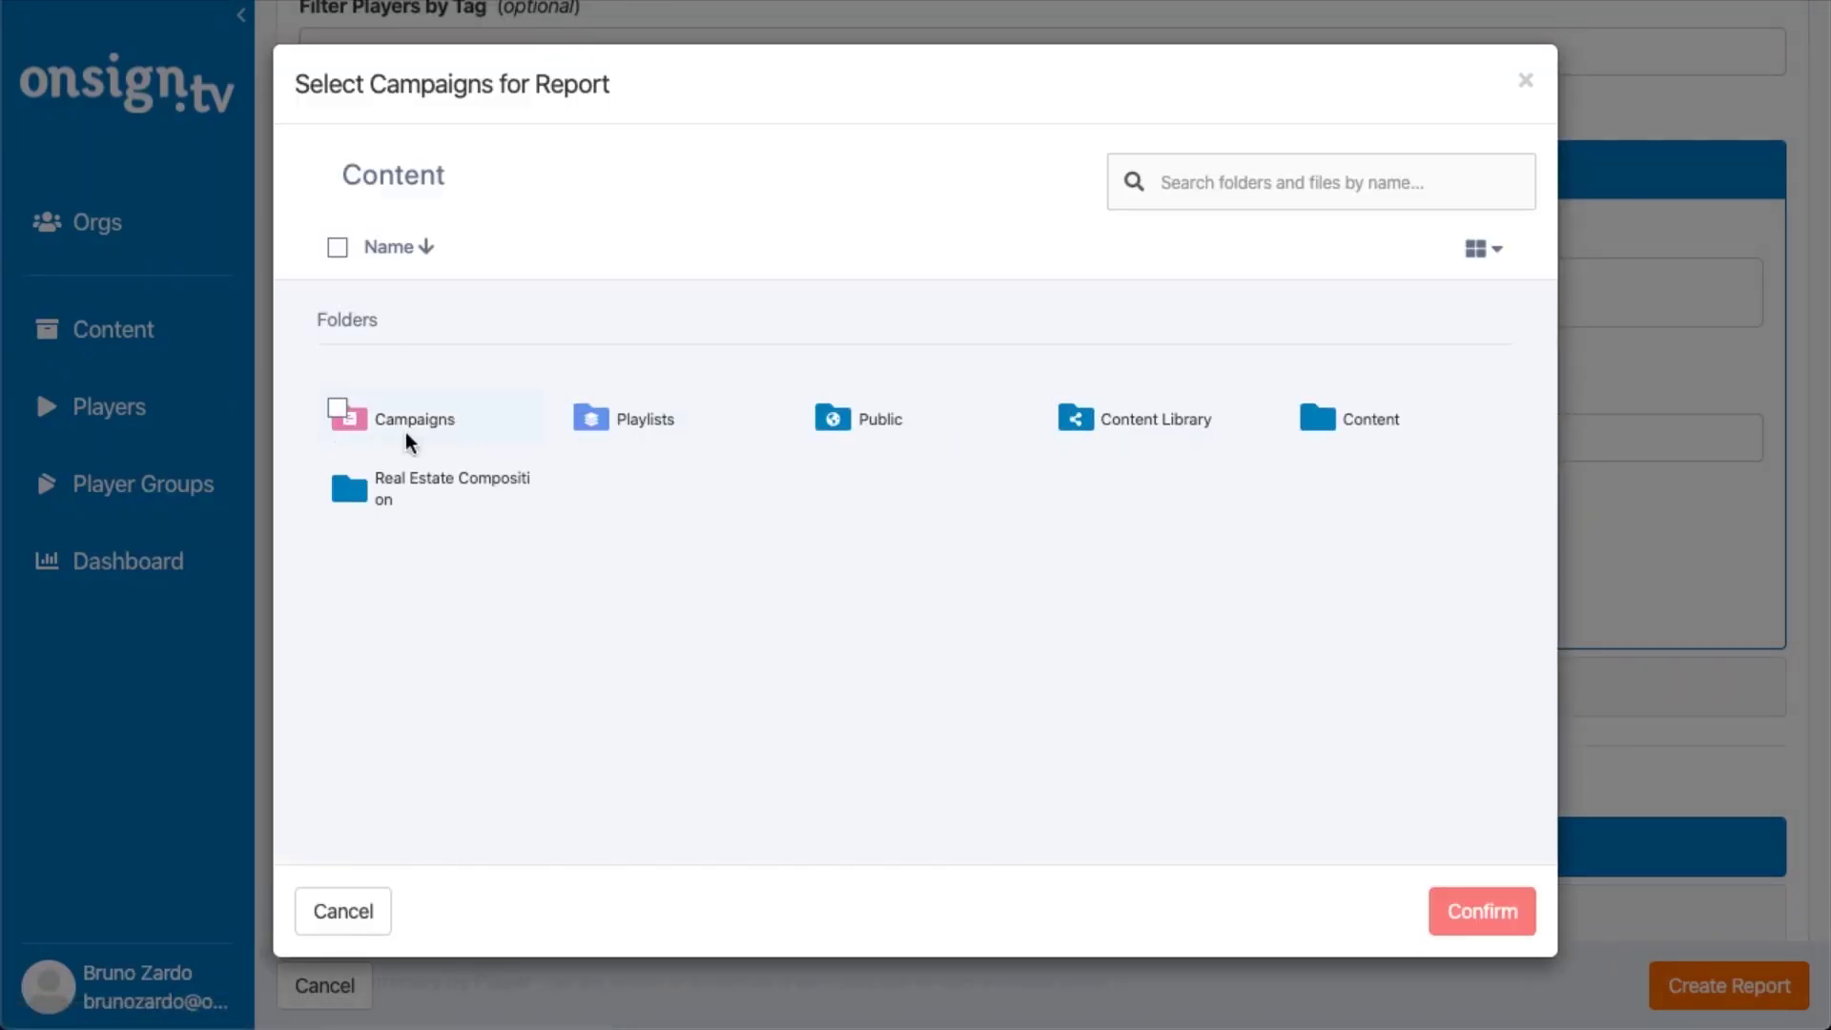
click(452, 424)
double_click(452, 422)
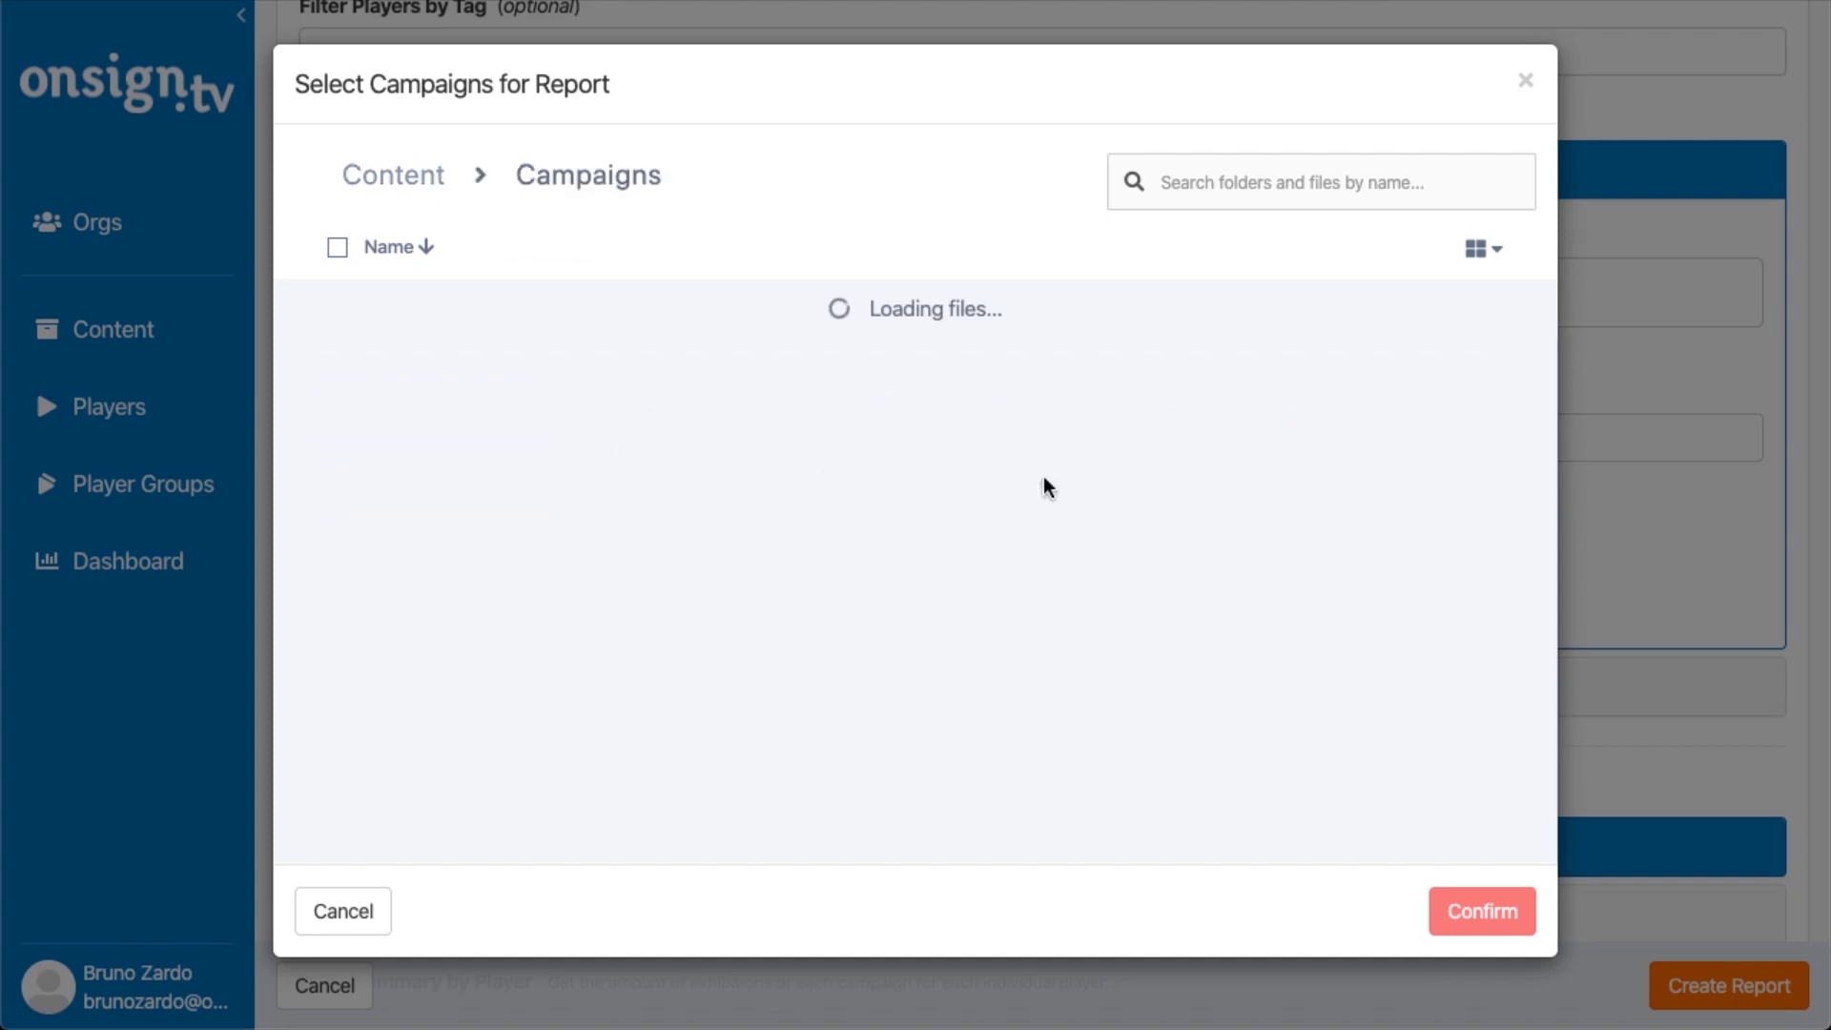
click(952, 653)
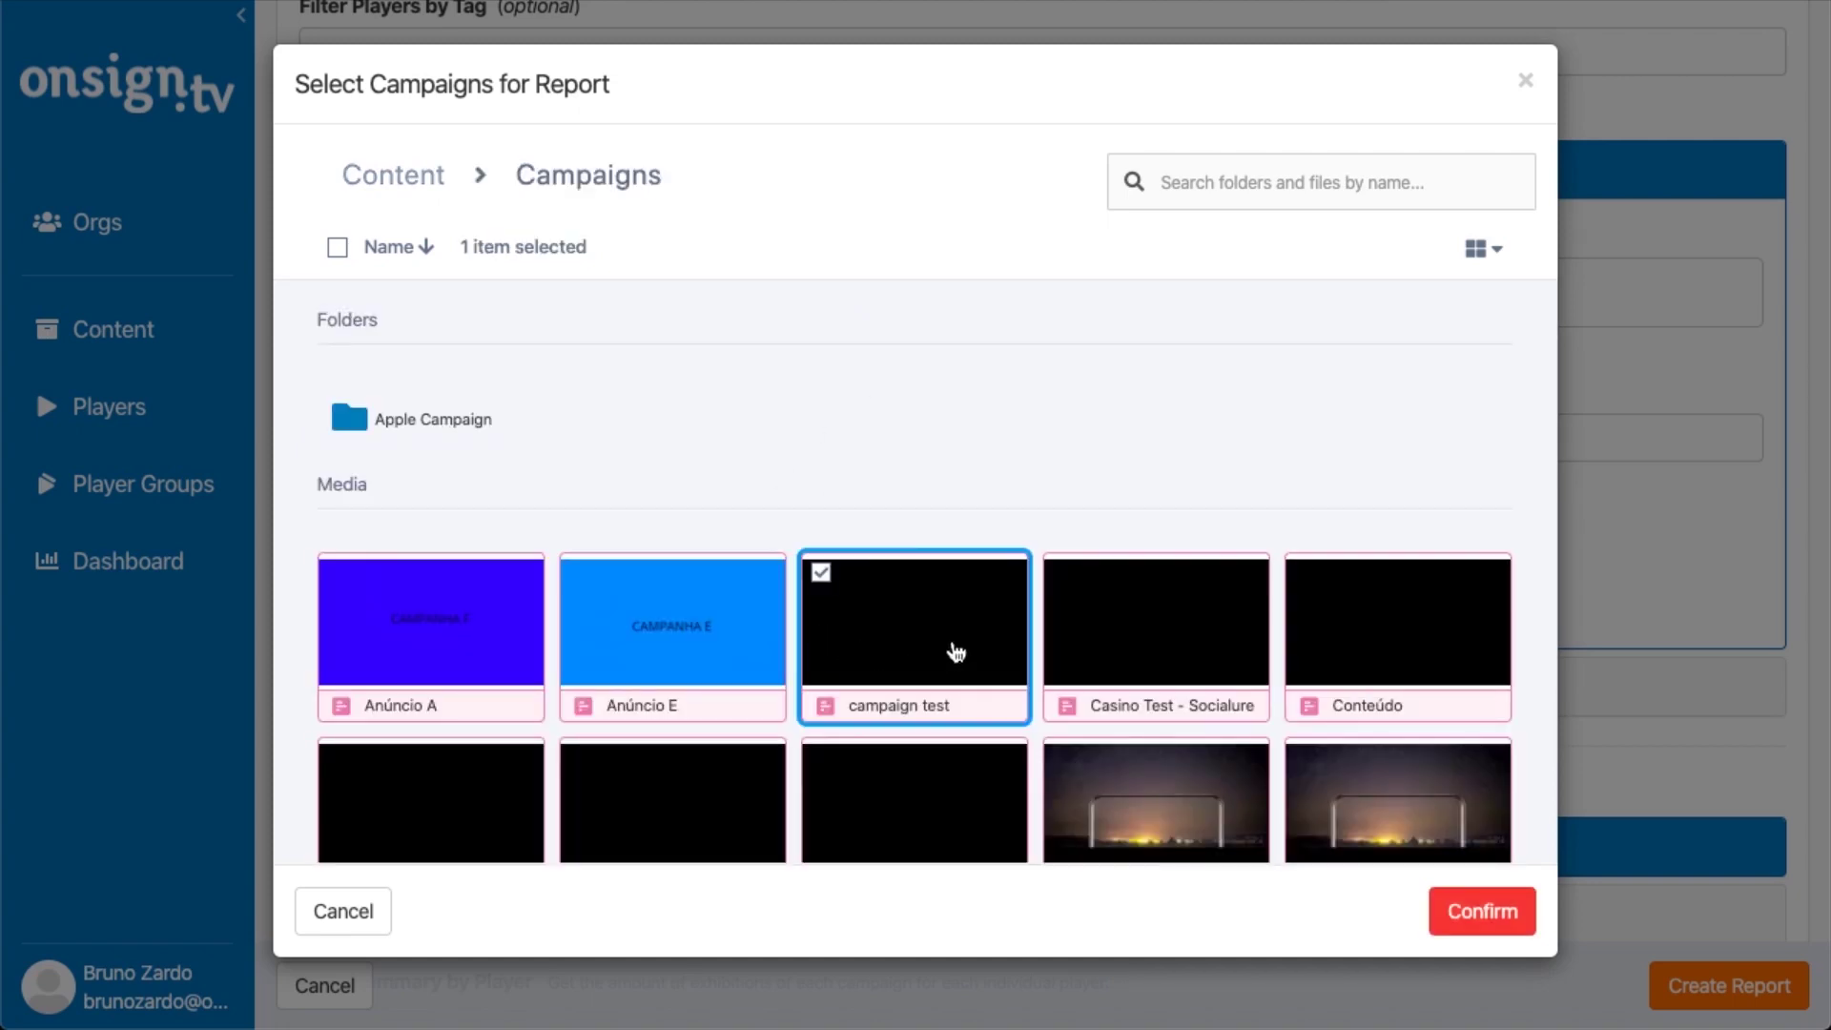
click(1490, 912)
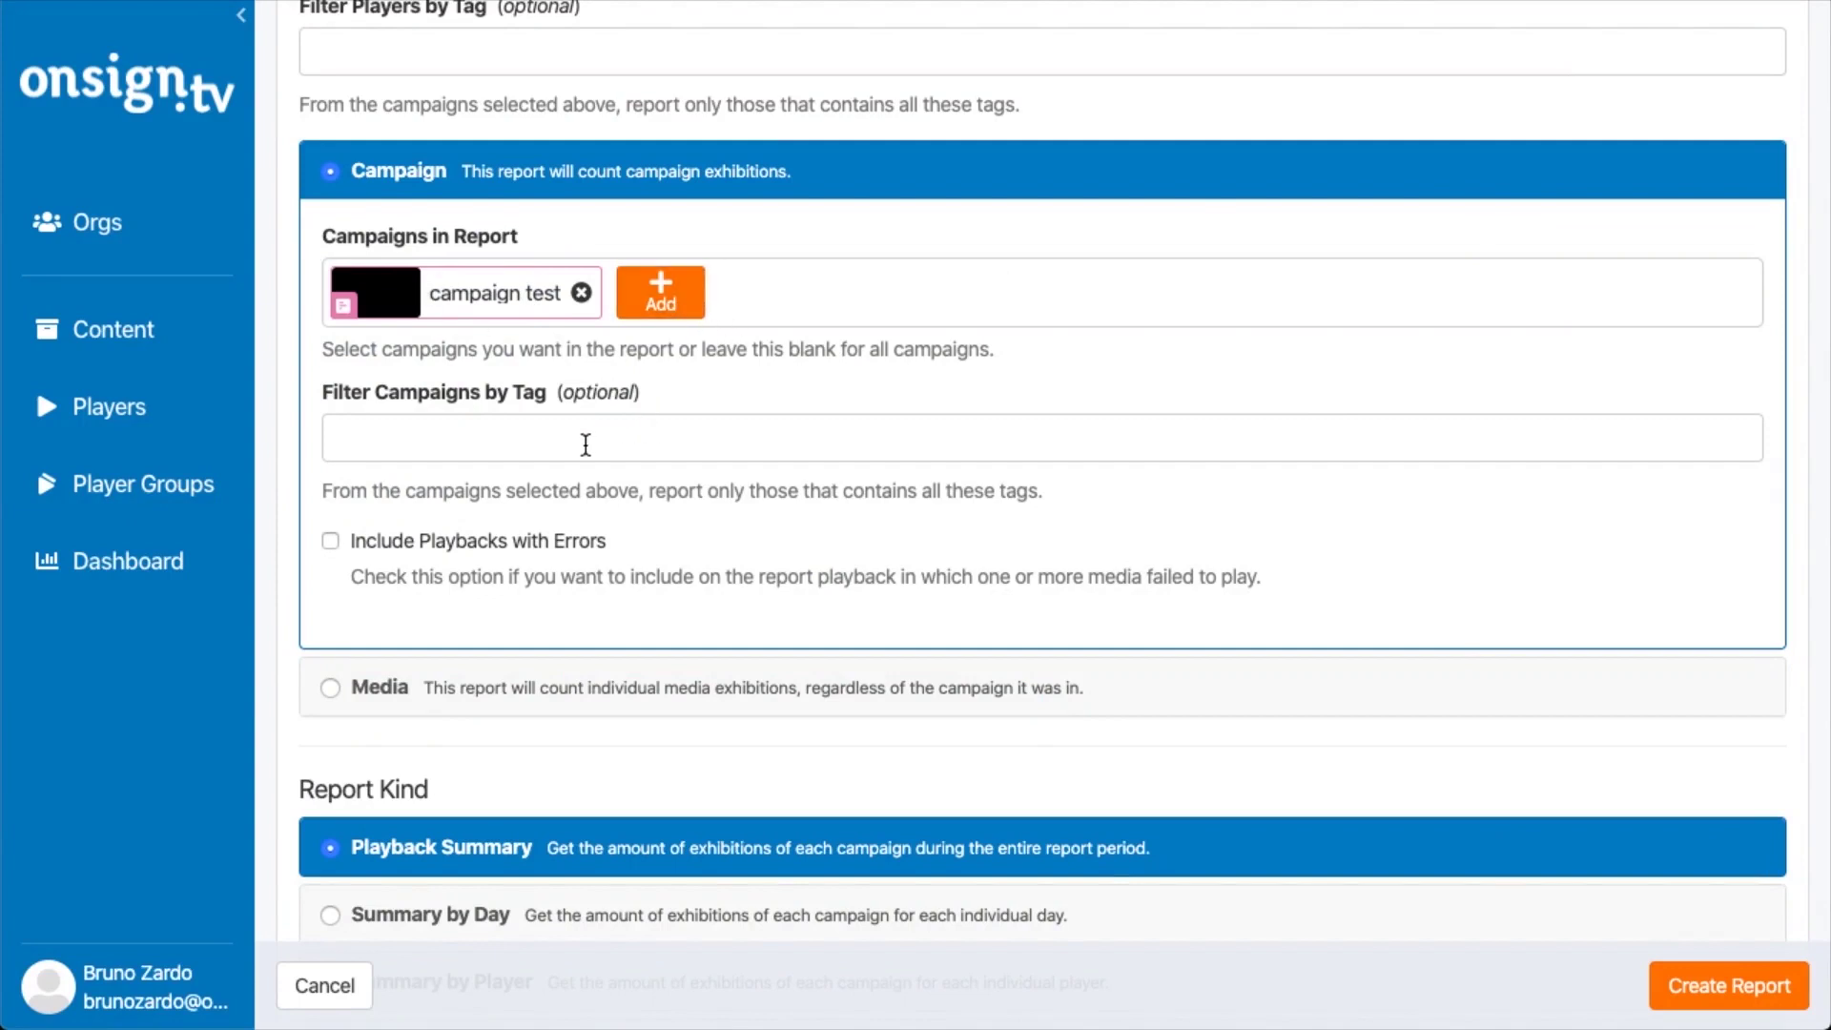
scroll(572, 450, down, 3)
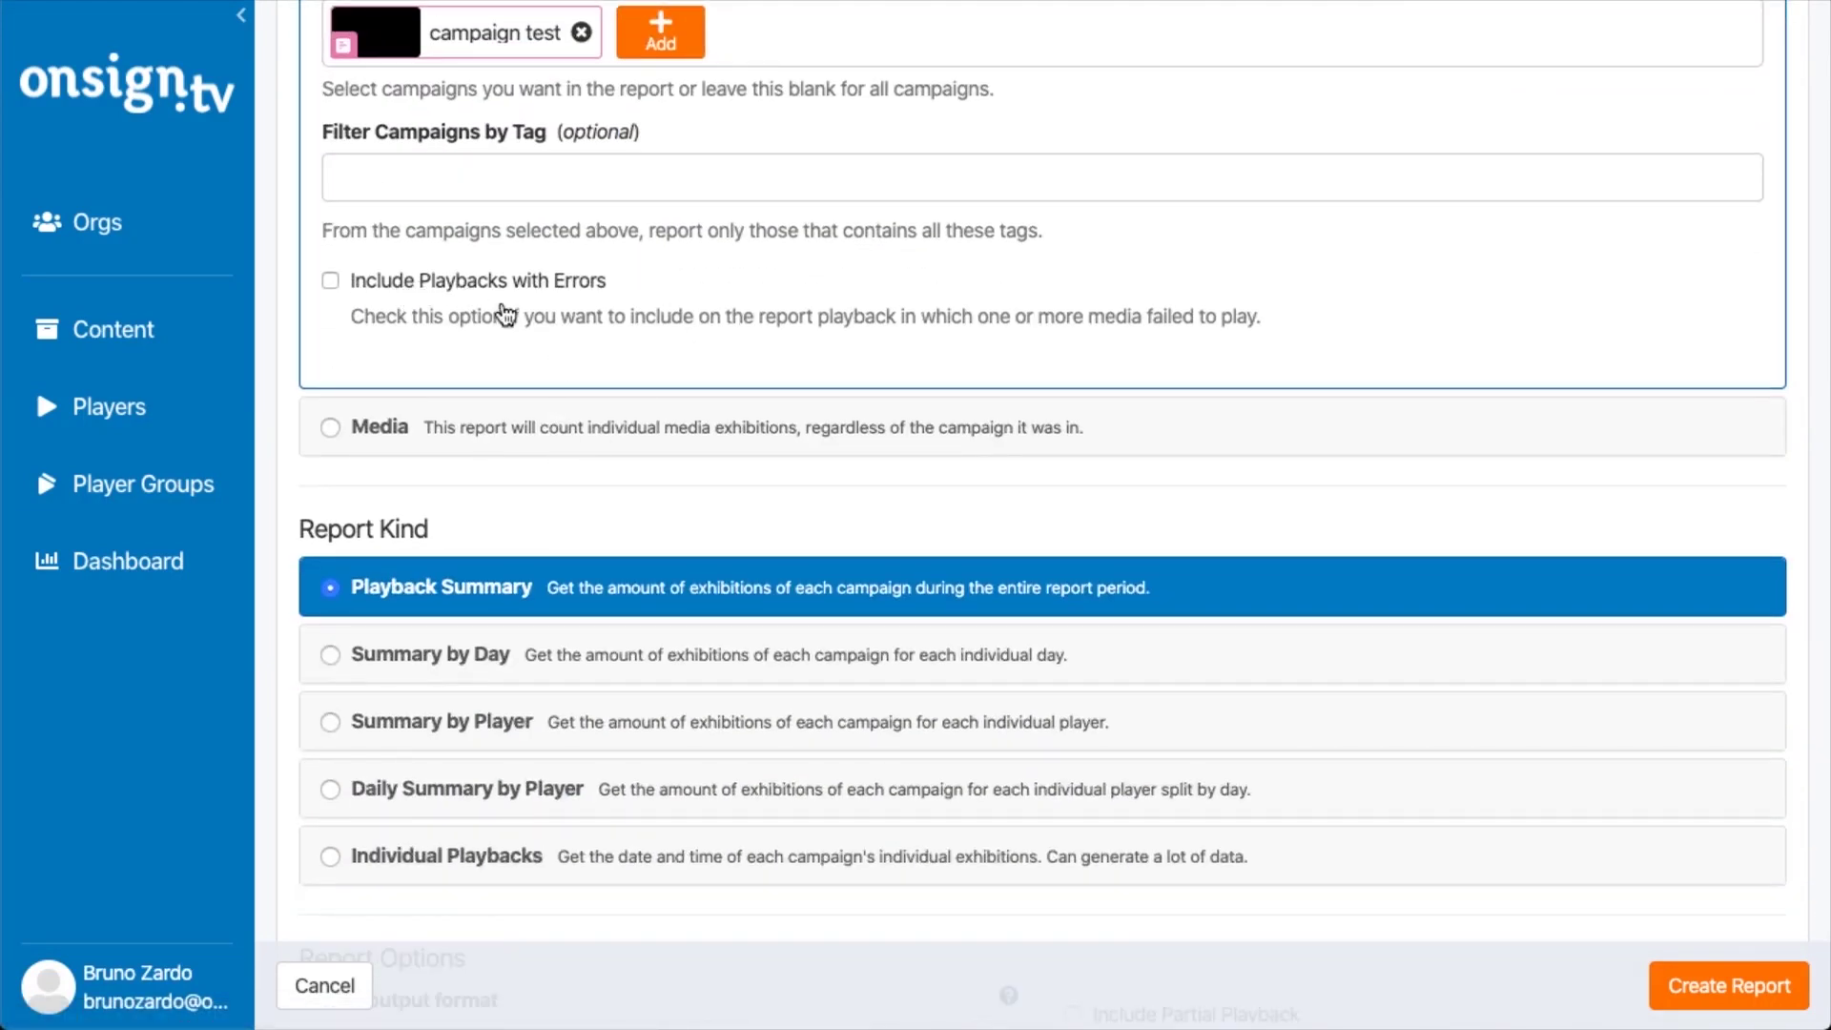
scroll(1410, 859, down, 2)
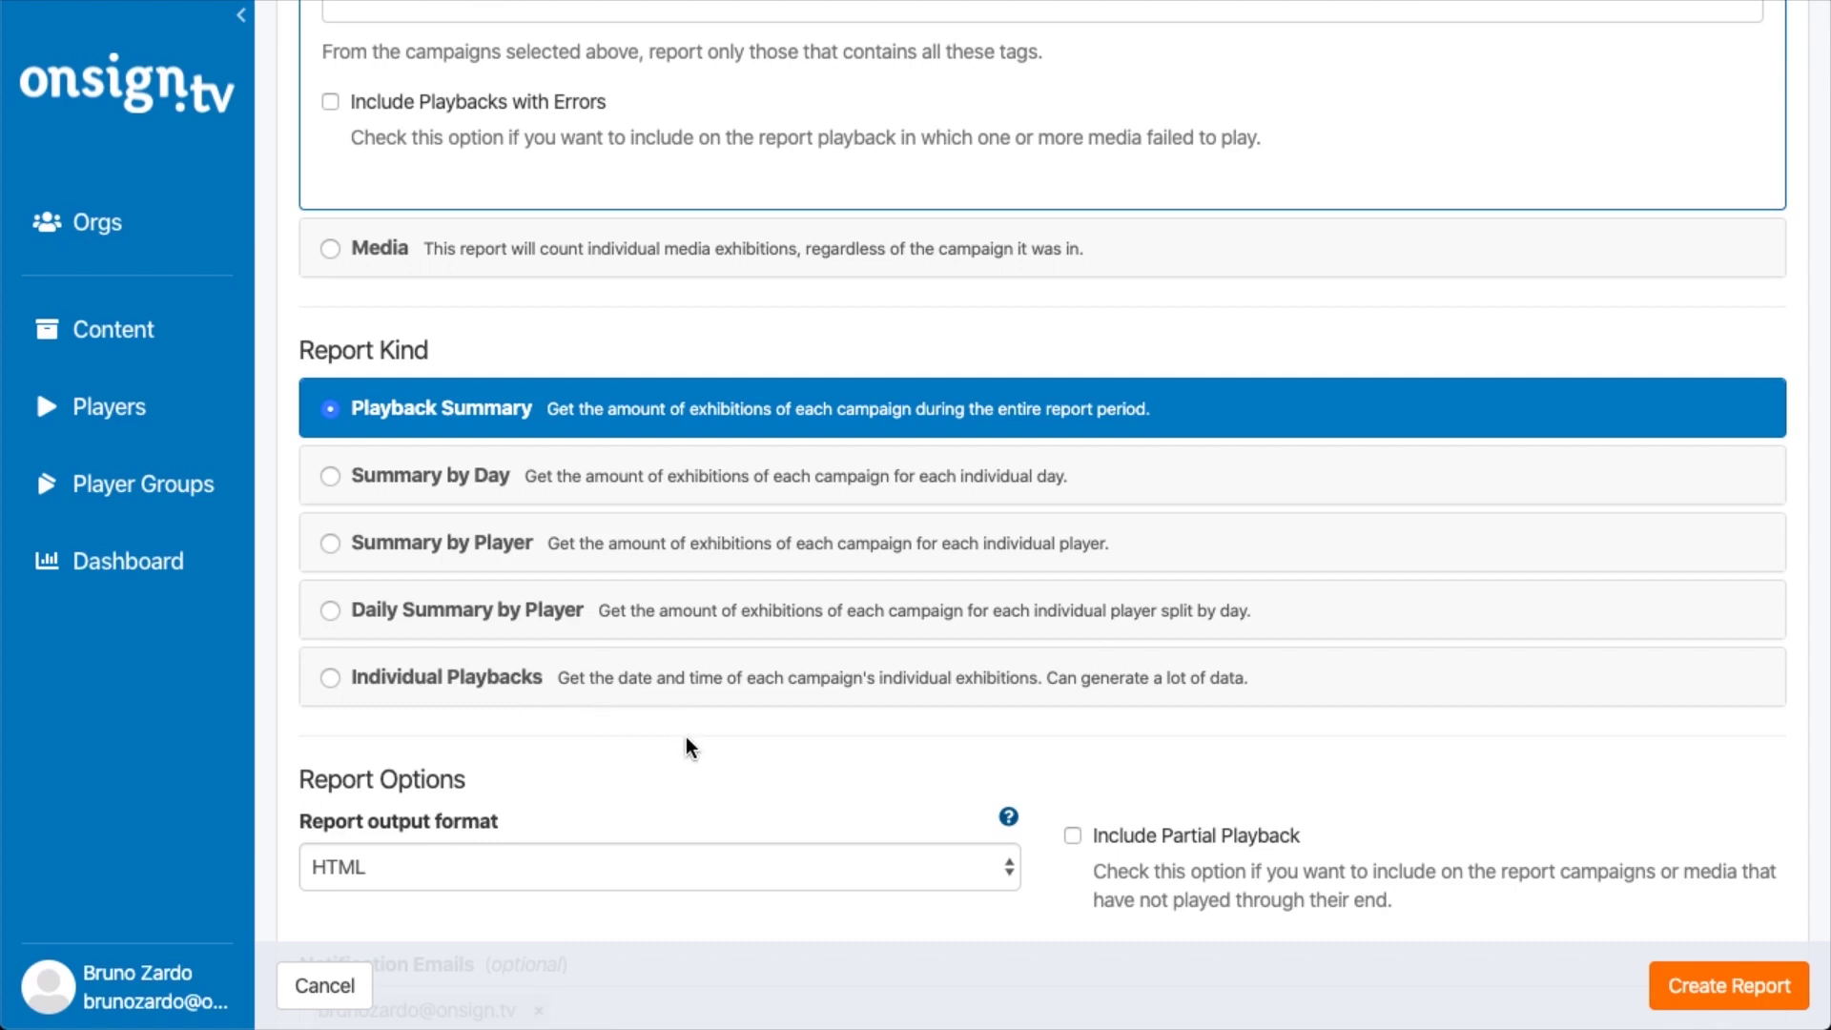
scroll(688, 744, down, 4)
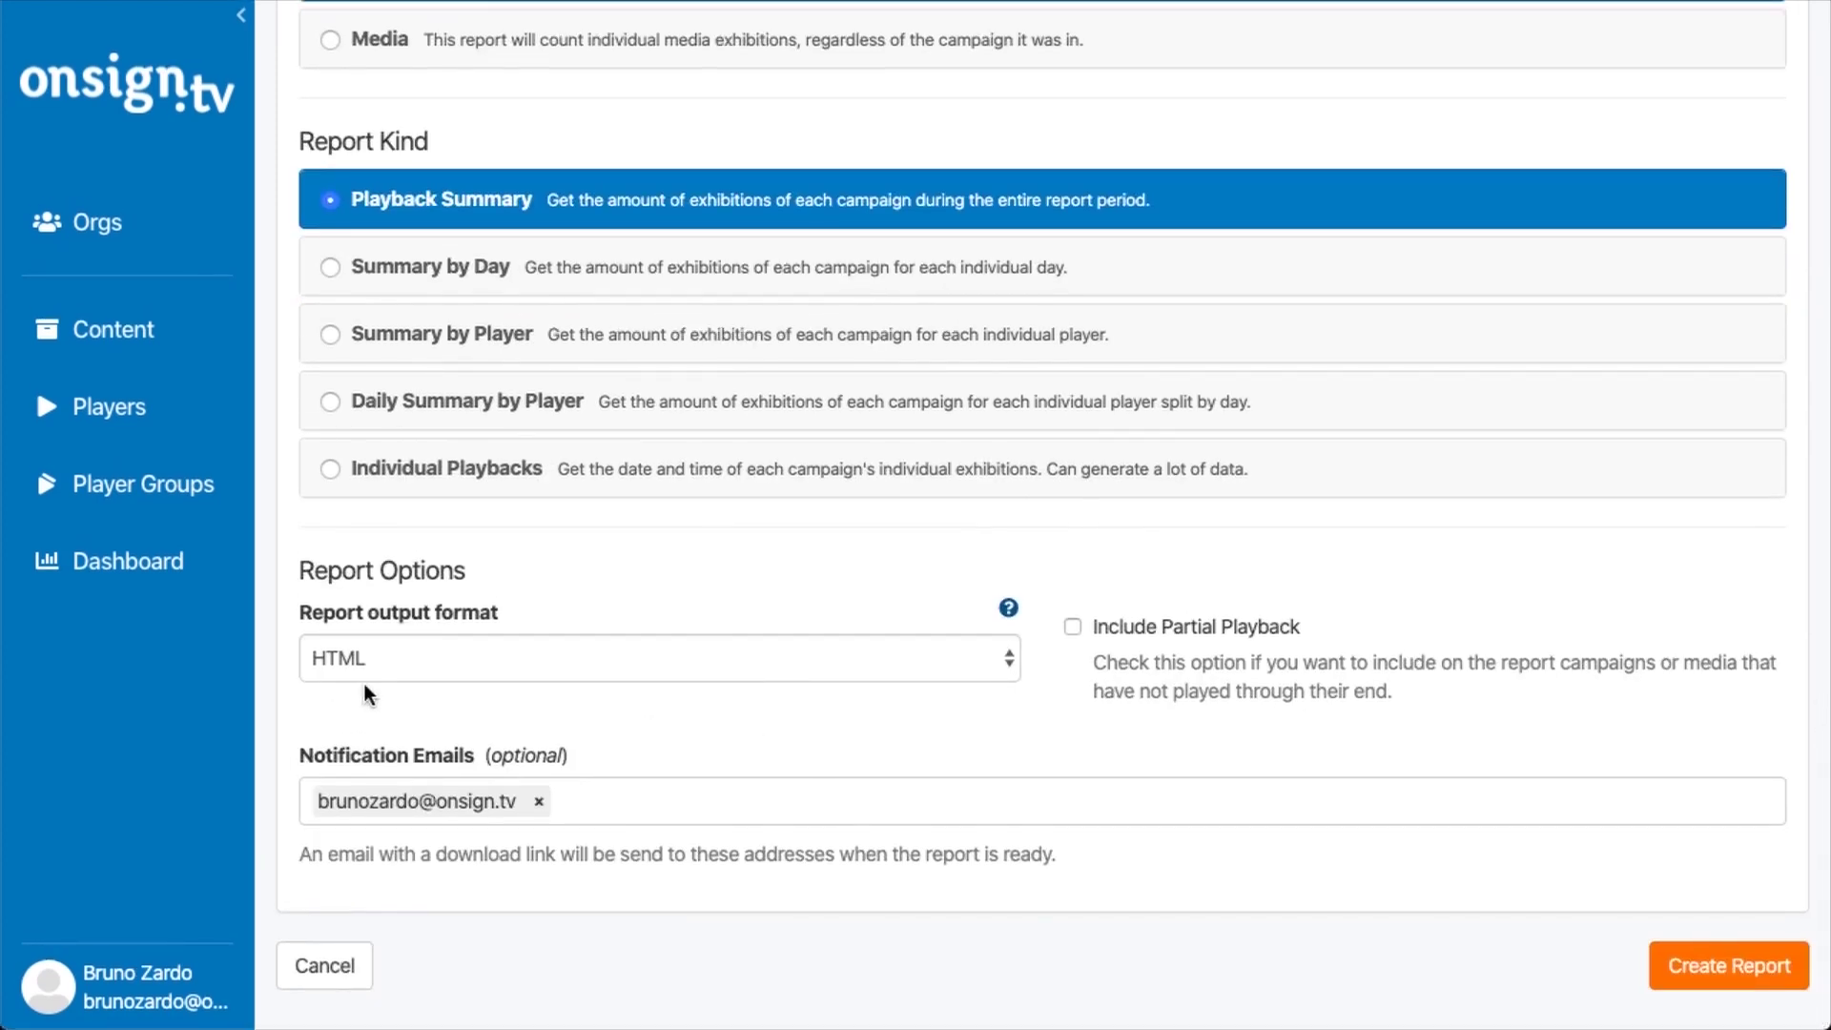
Change the report output format from HTML to PDF
click(431, 662)
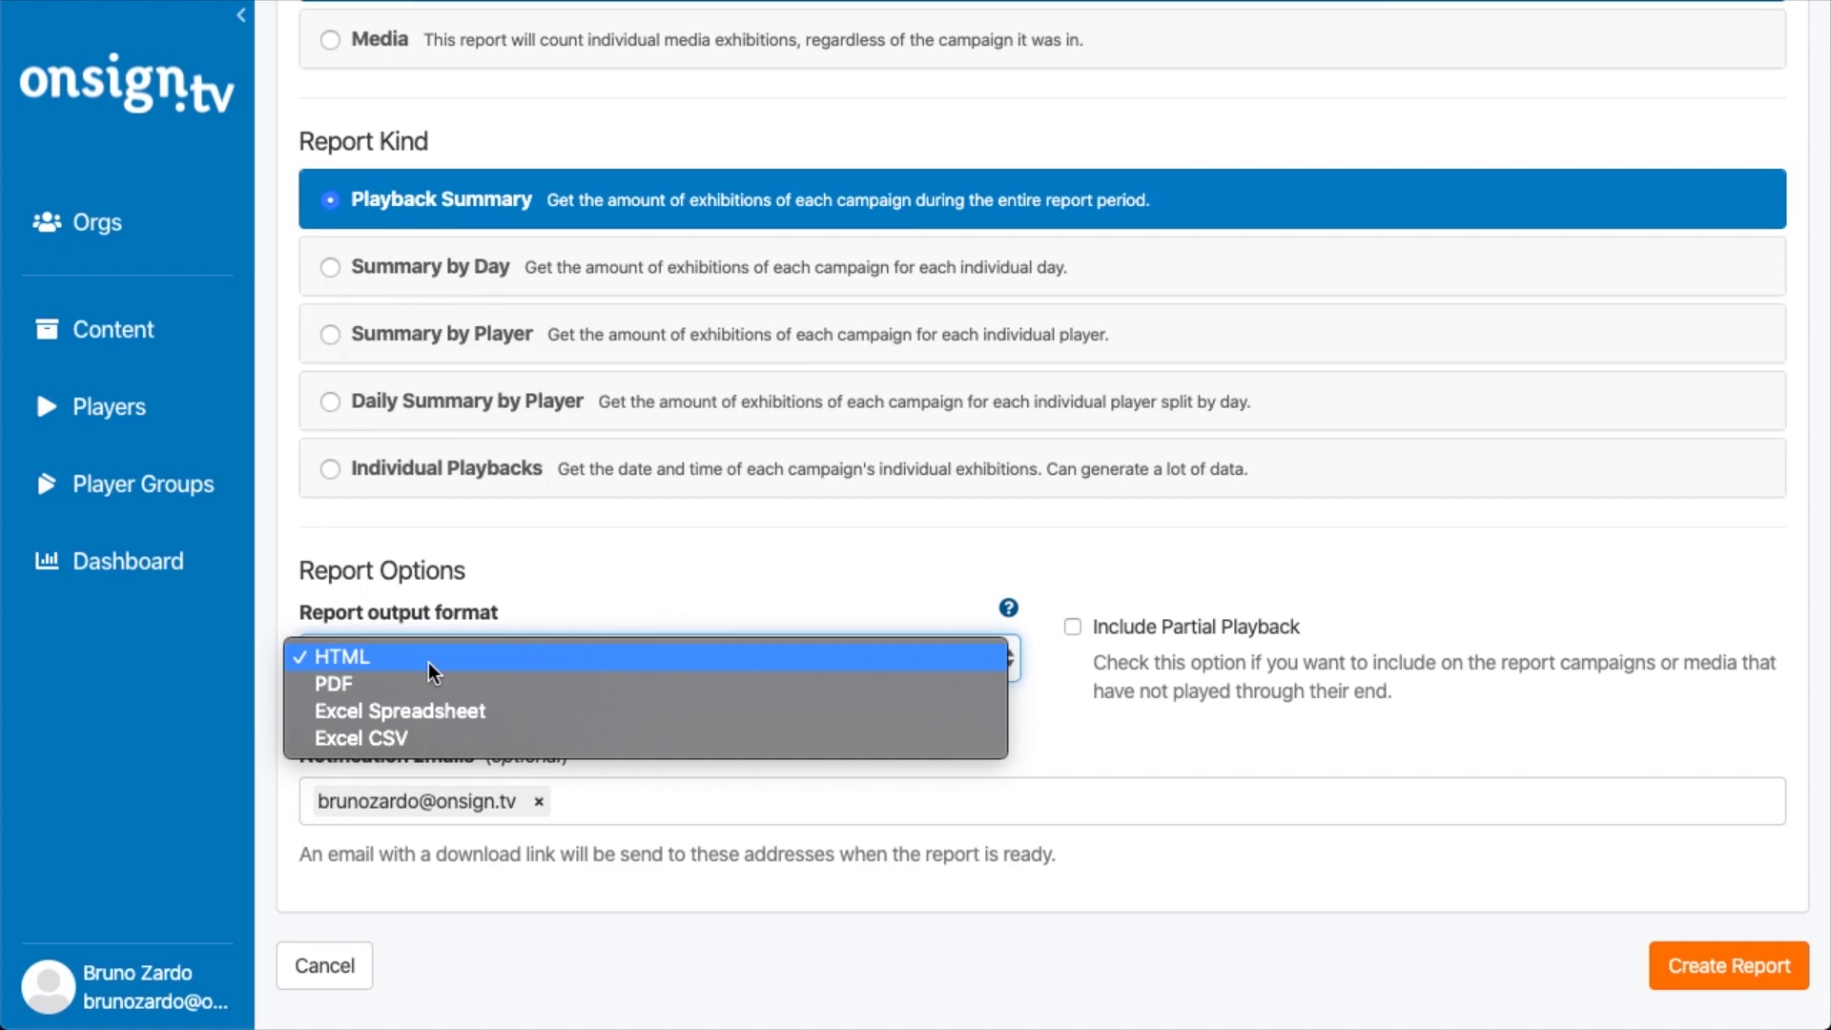
click(476, 682)
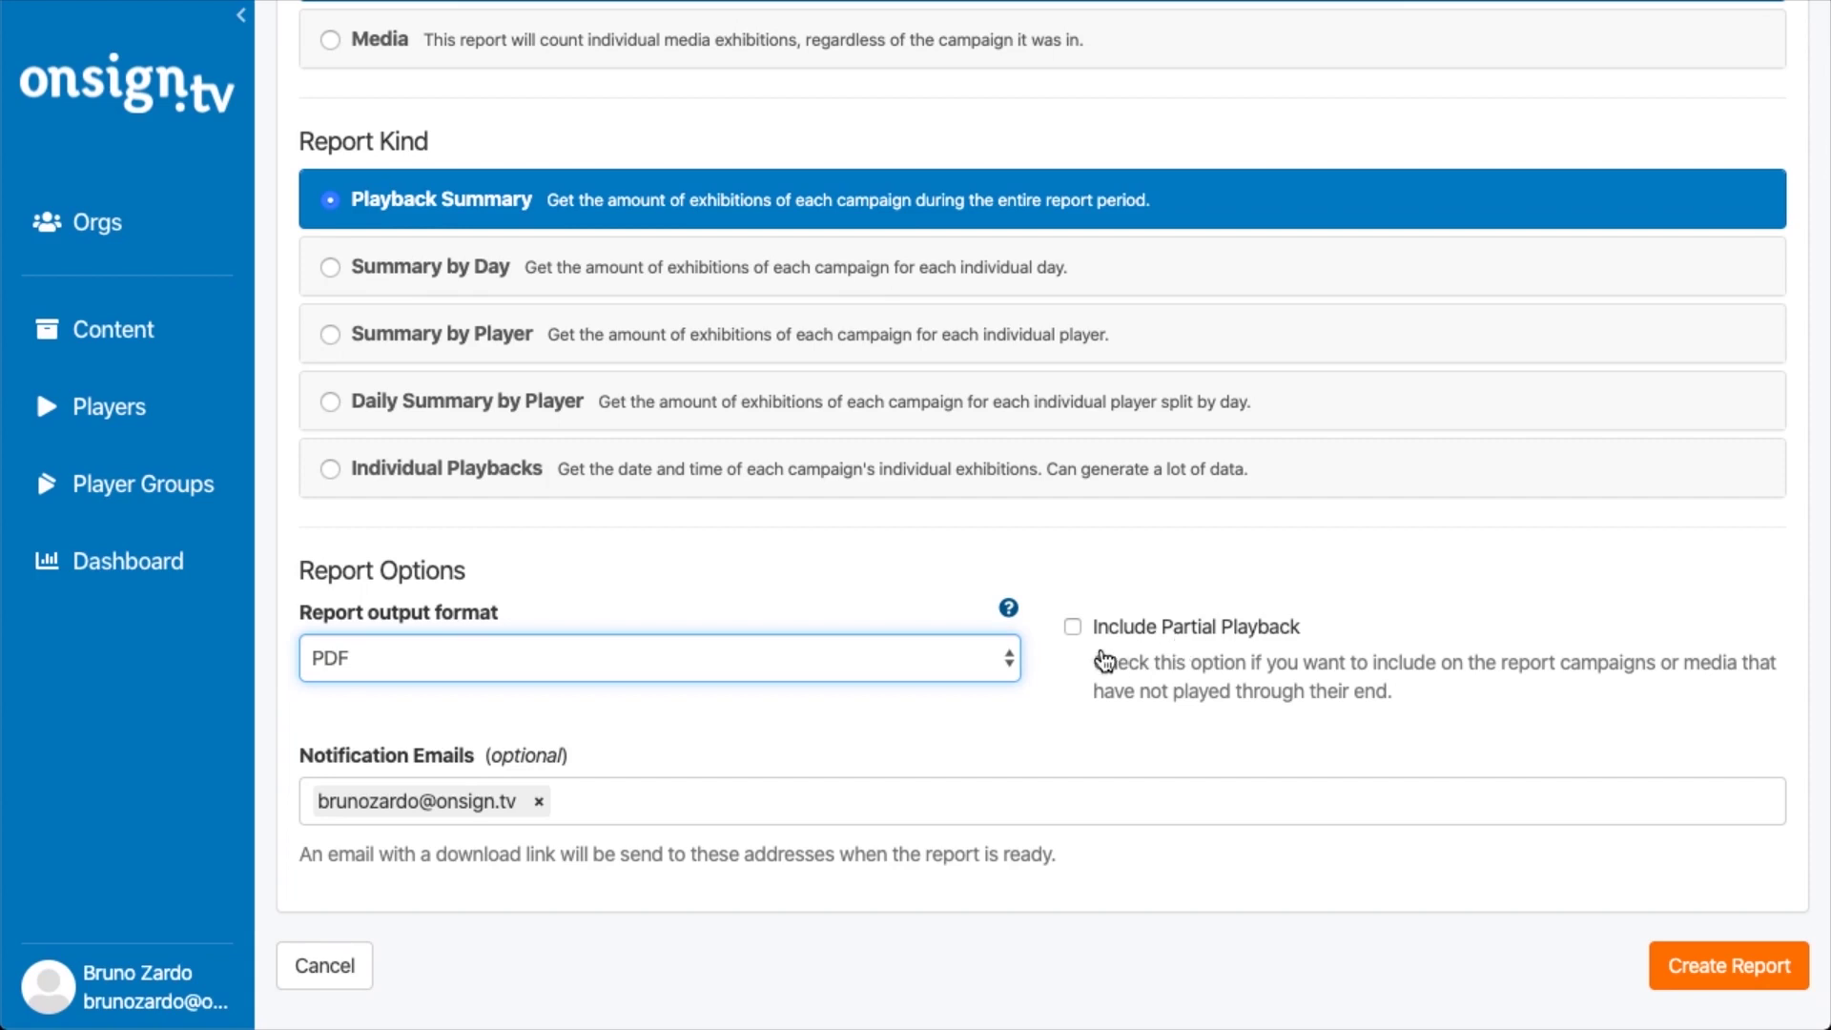
click(636, 802)
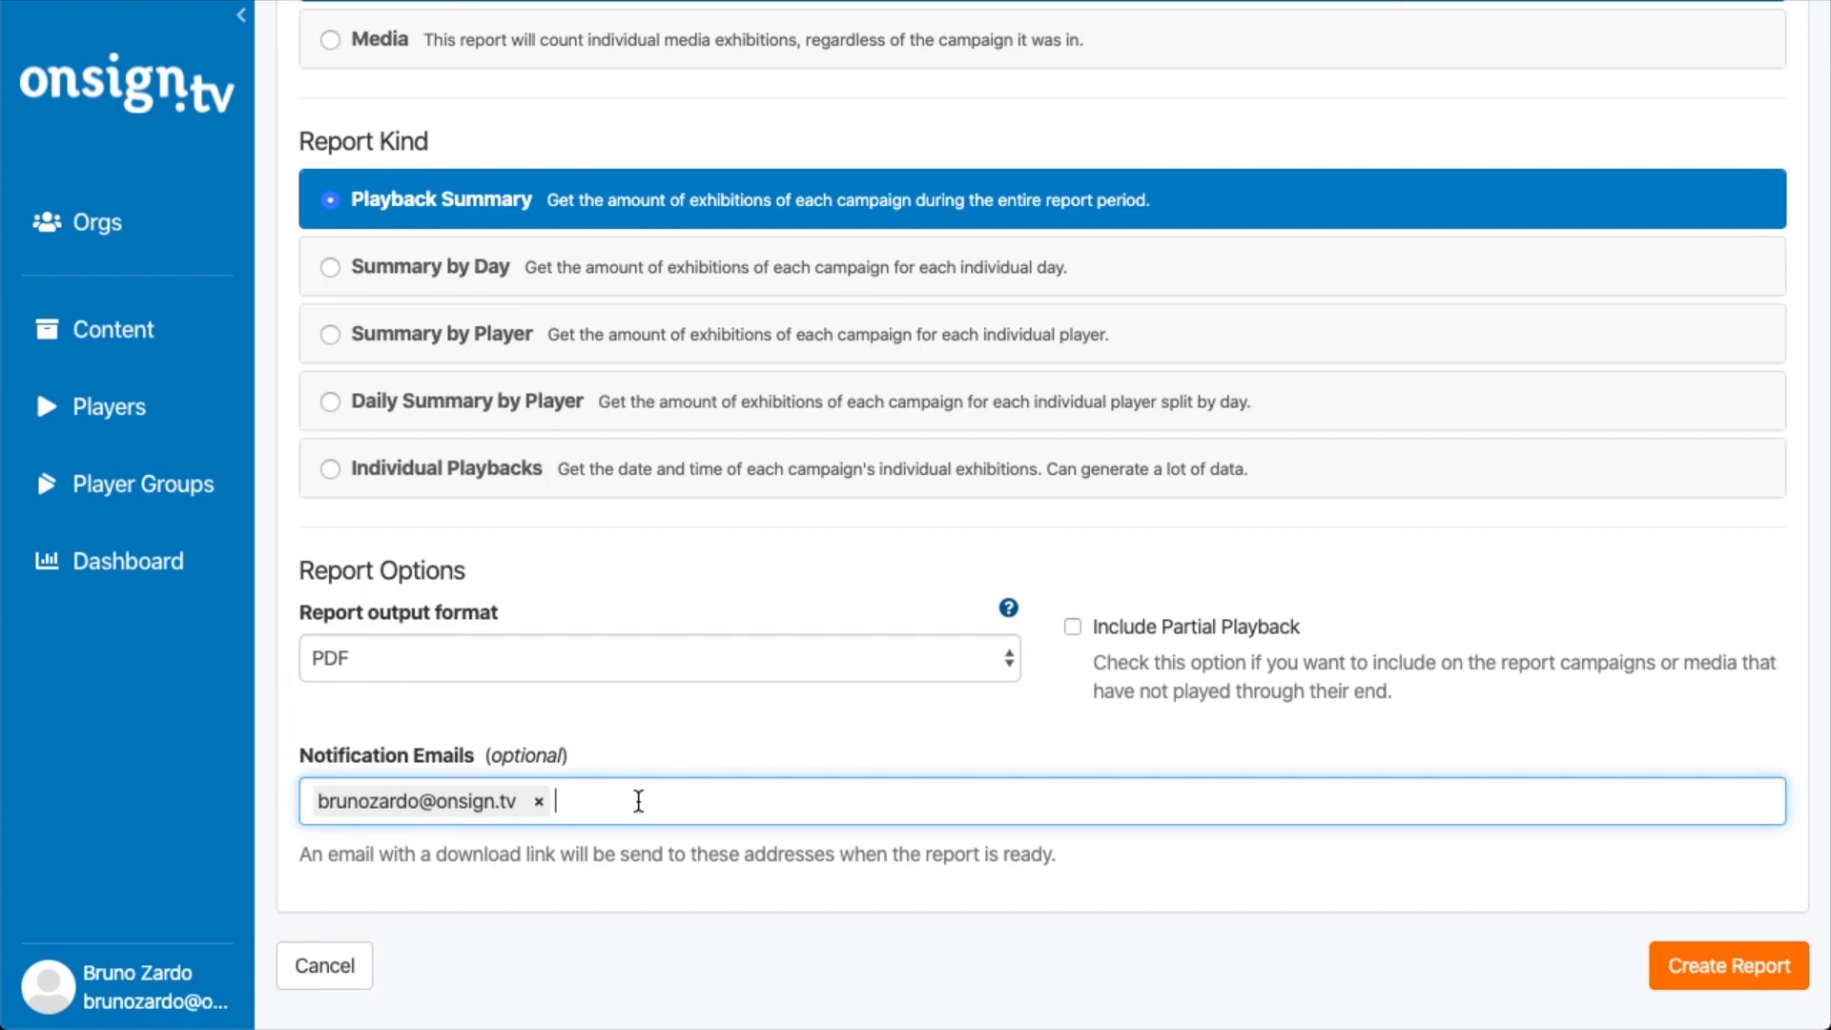
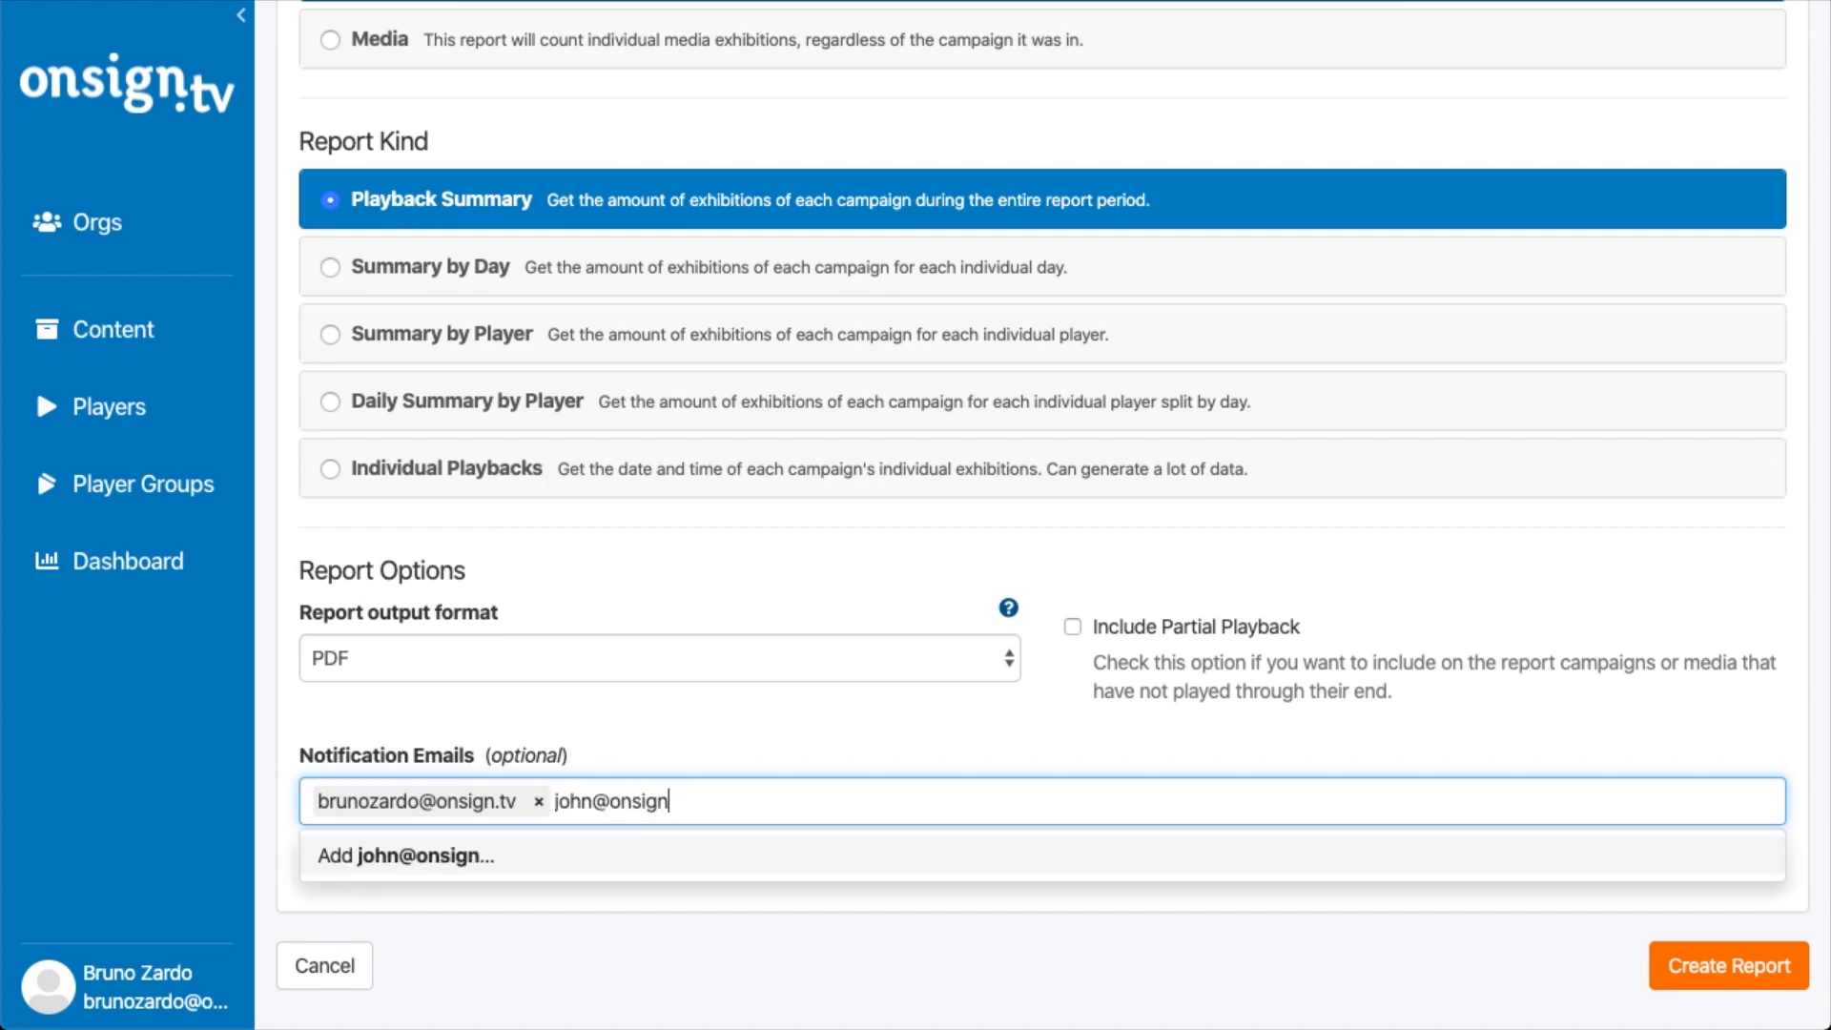
click(701, 712)
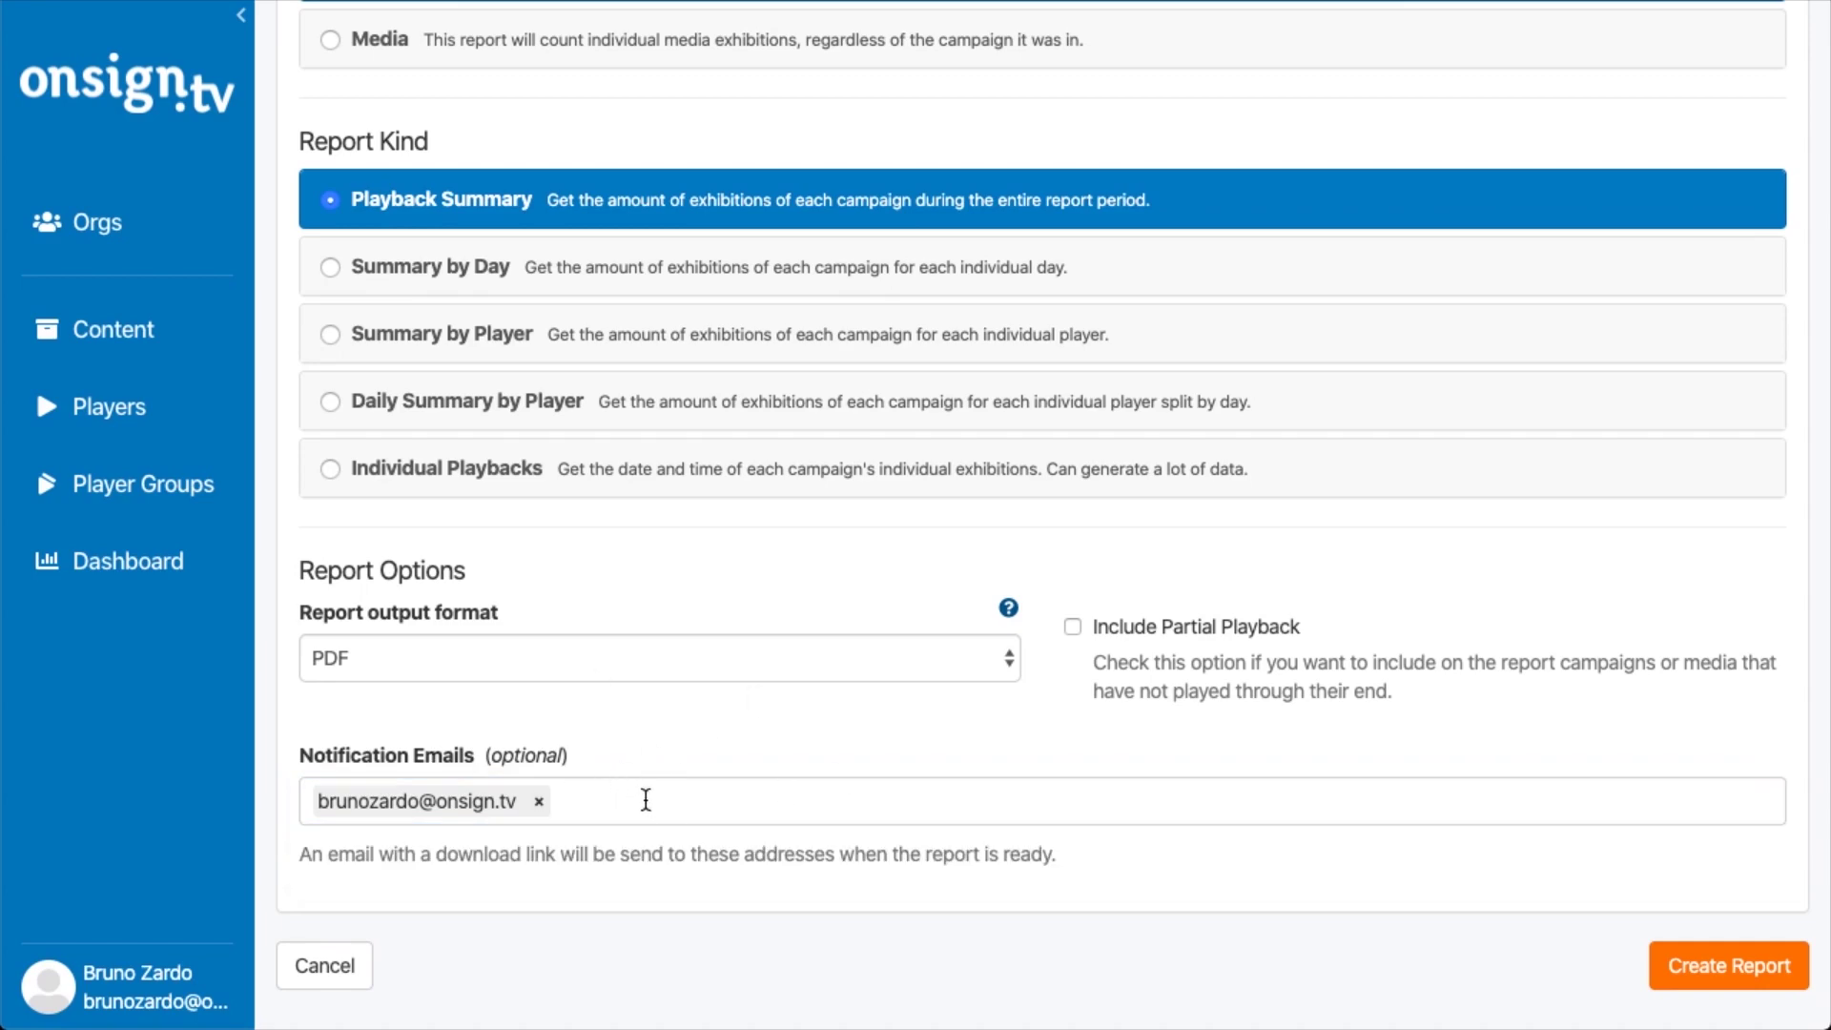
scroll(646, 799, up, 20)
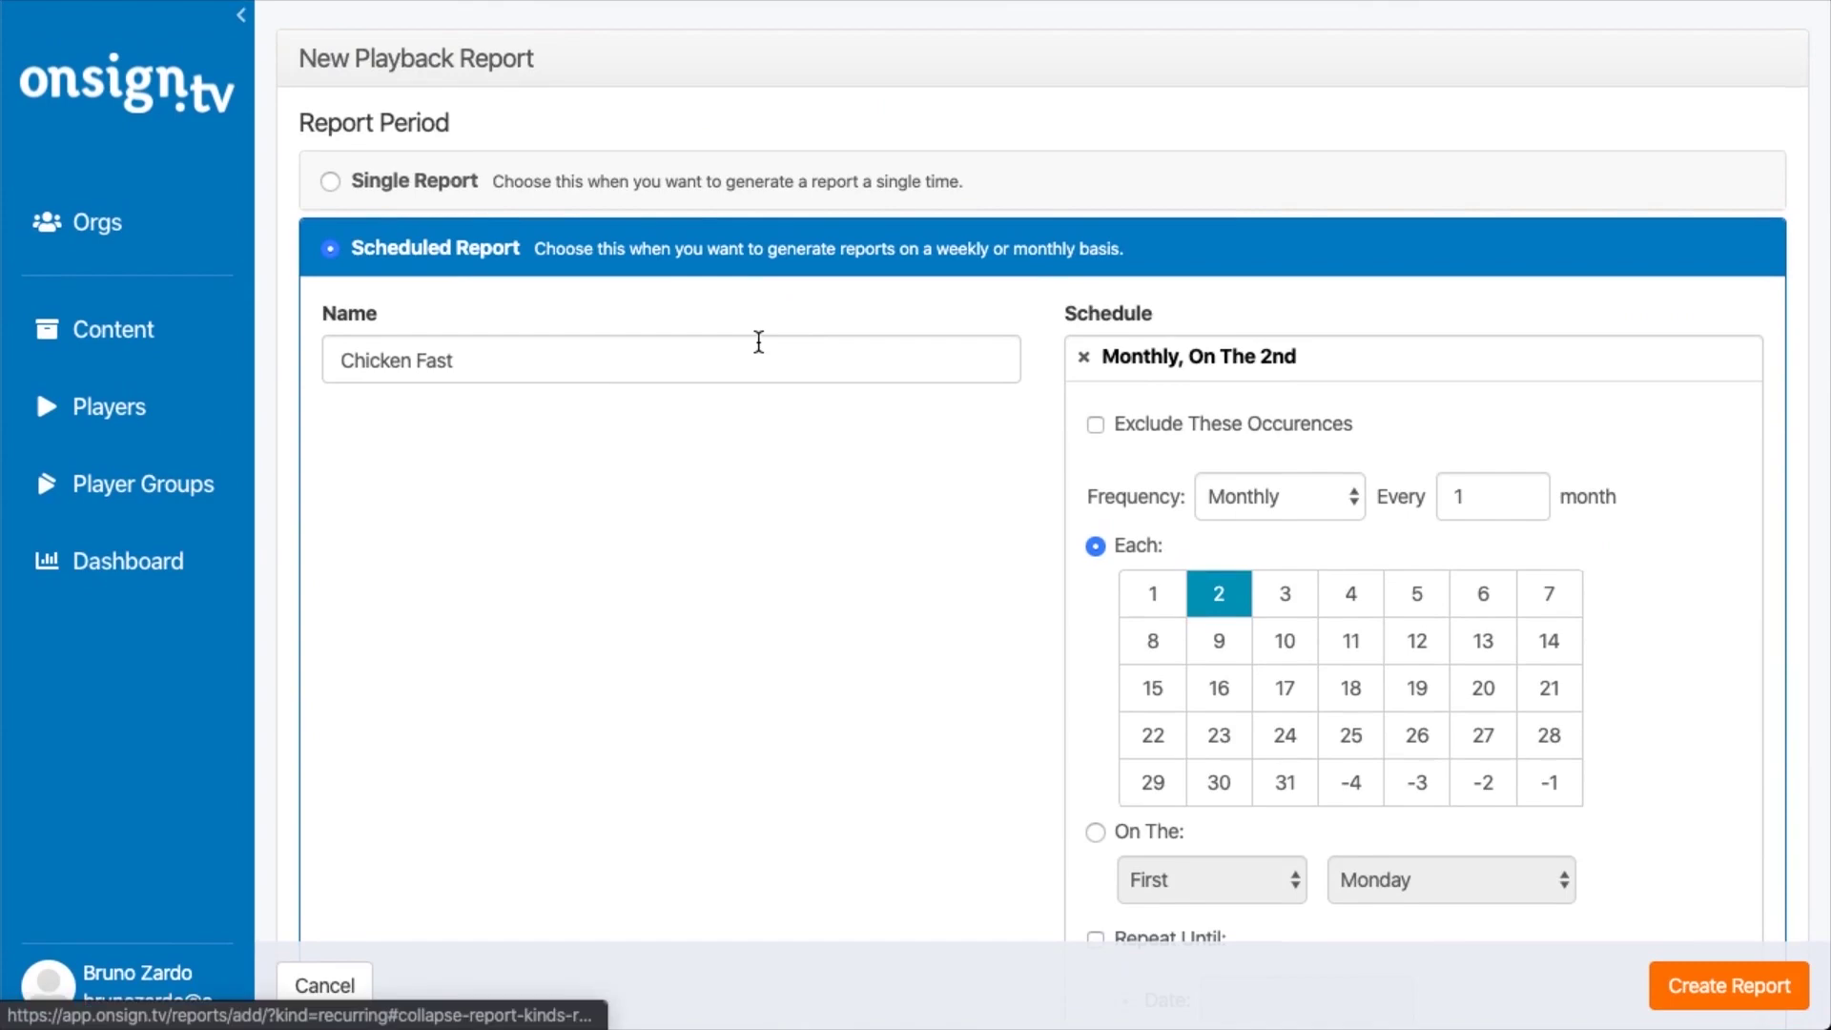
scroll(598, 563, down, 15)
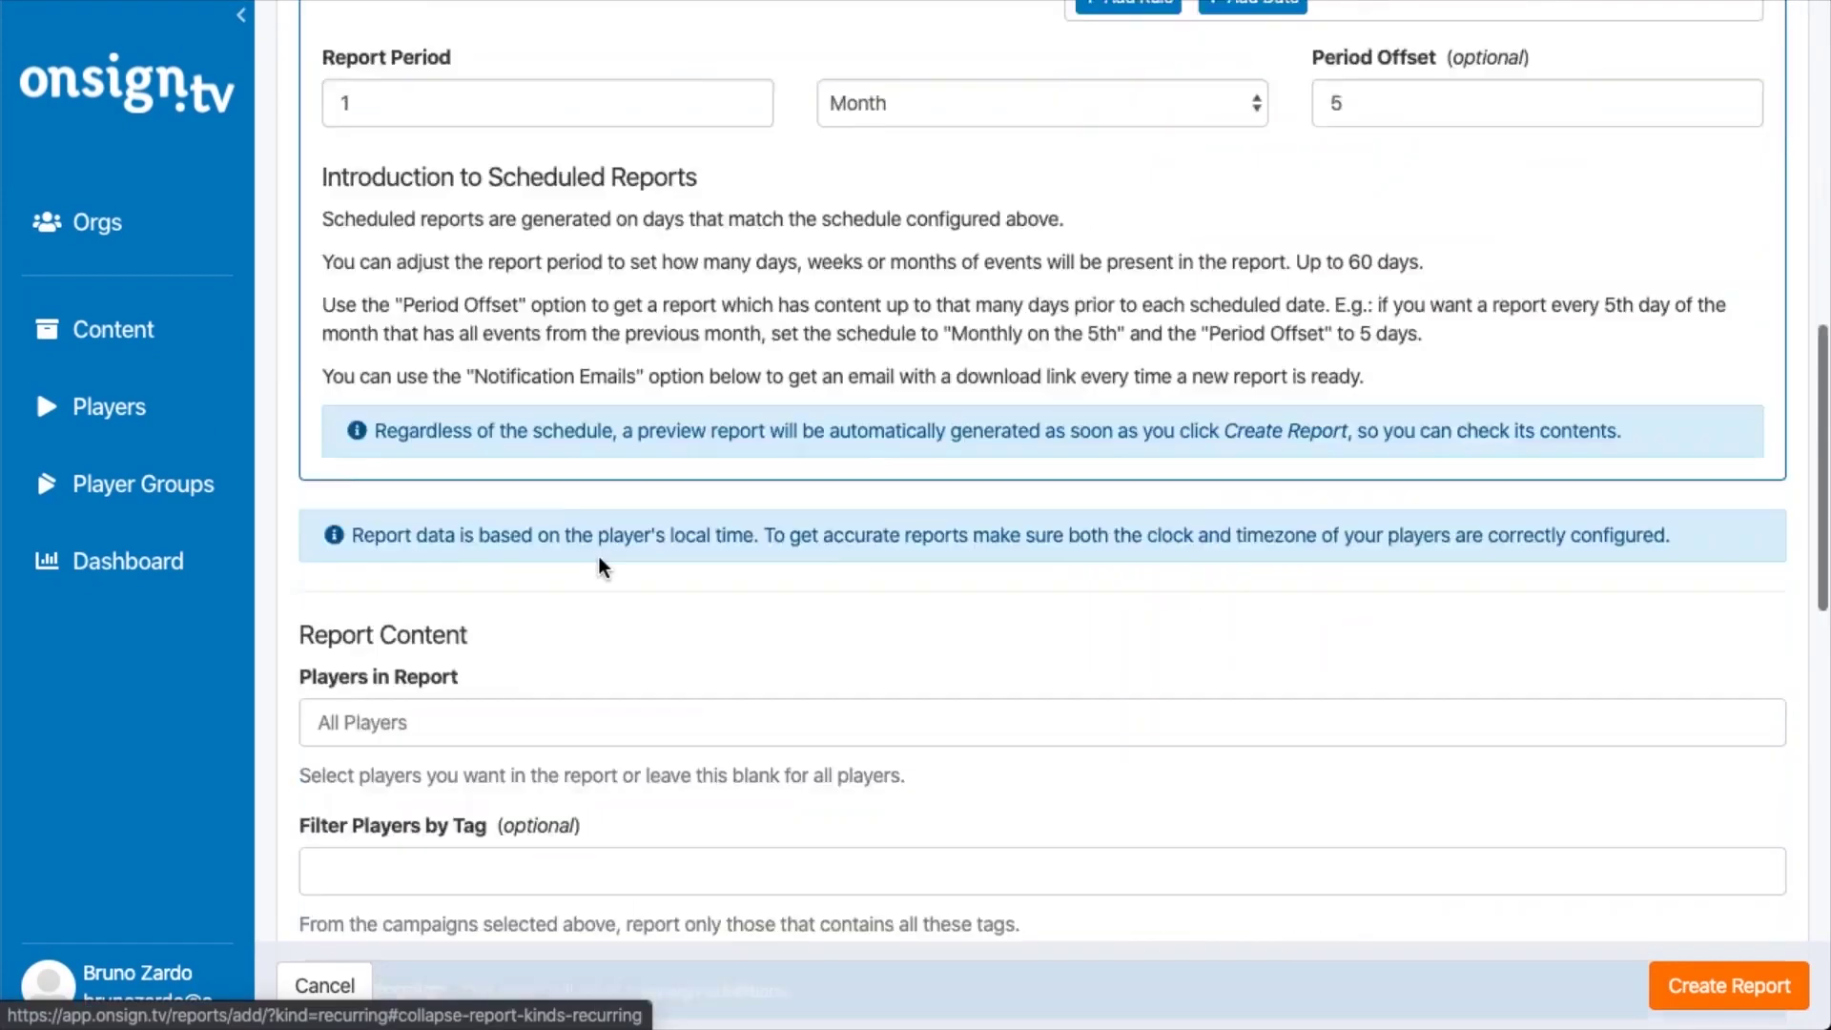
scroll(603, 412, down, 4)
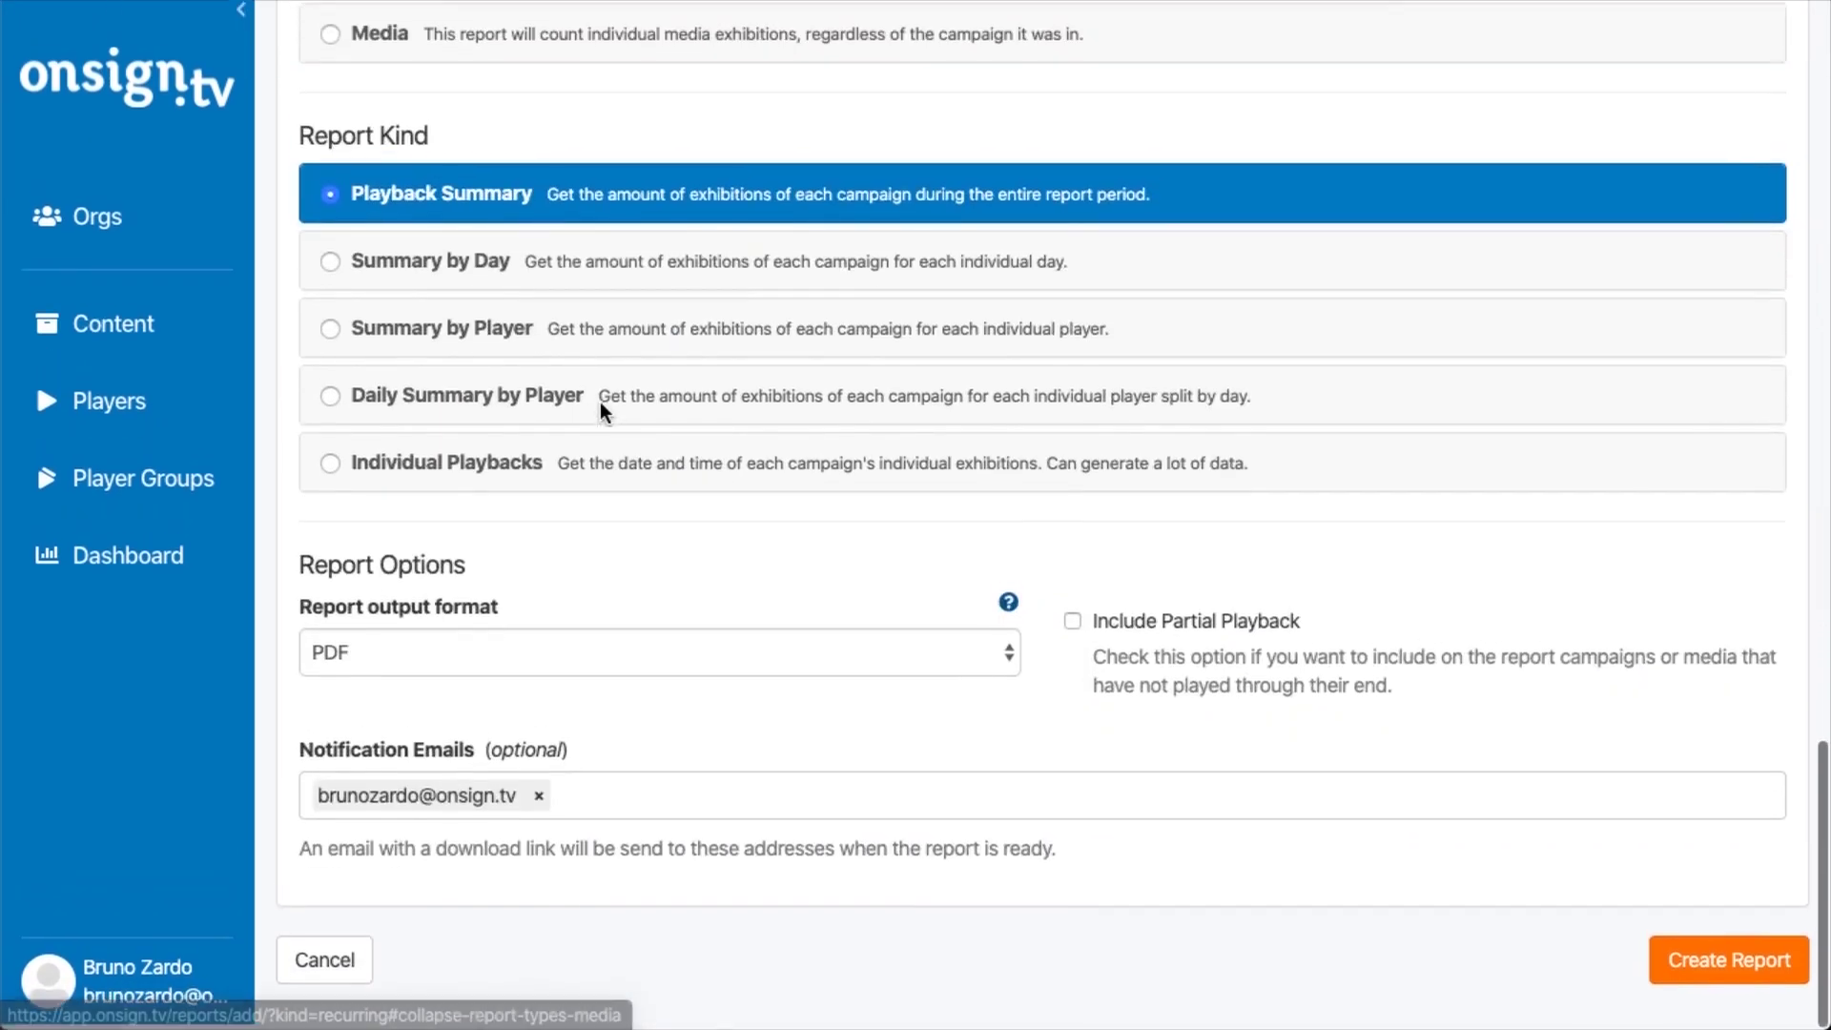